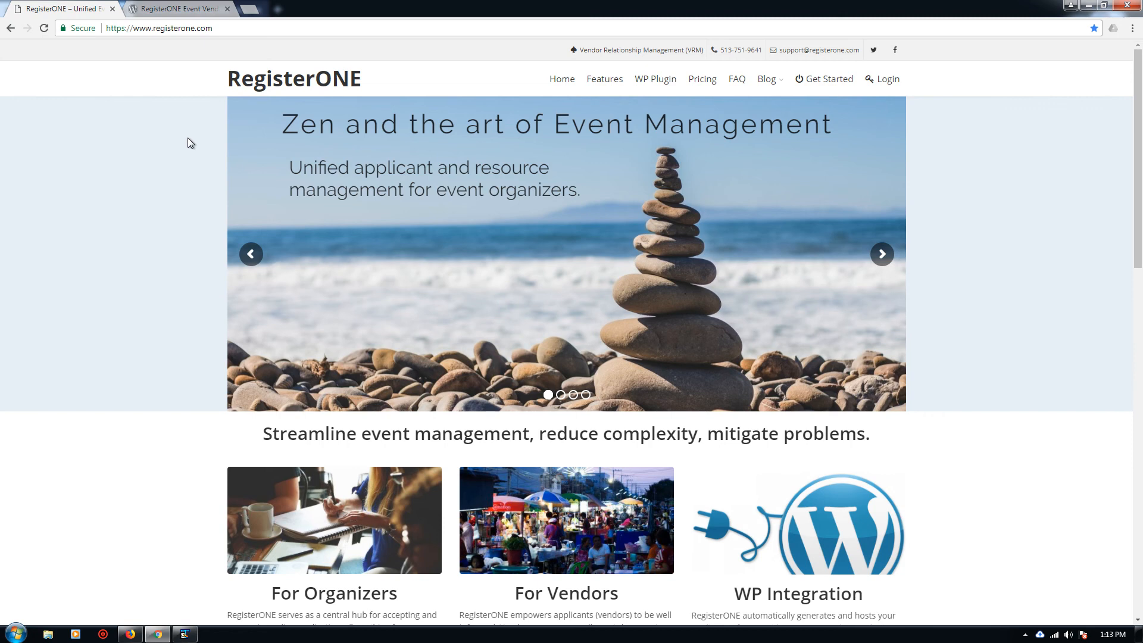
# Step: Switch to the Firefox window listing the City Arts Festival Spring 2018 event form
pyautogui.hotkey('alt', 'Tab')
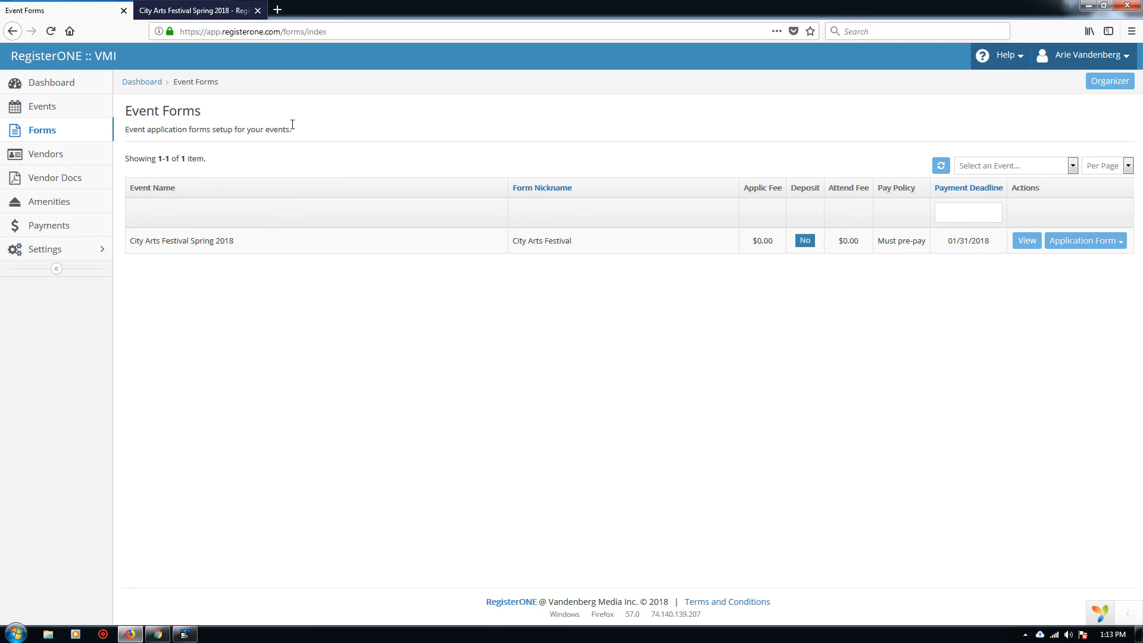
# Step: Review the Events list and the Event Forms list, then return to the RegisterONE homepage window
pyautogui.click(60, 111)
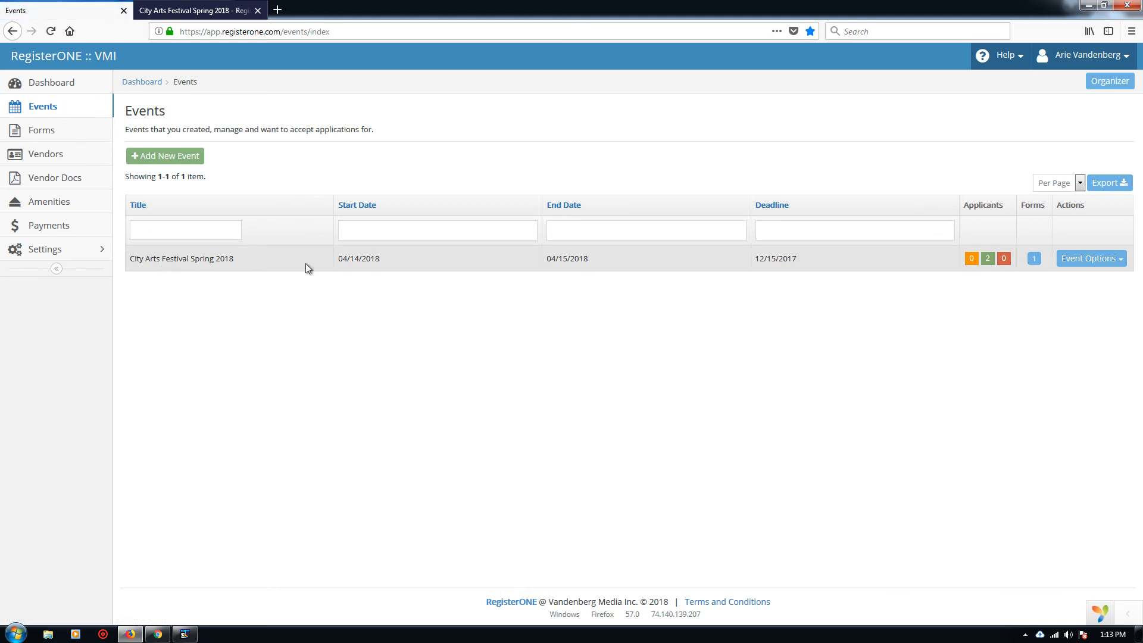
pyautogui.click(72, 135)
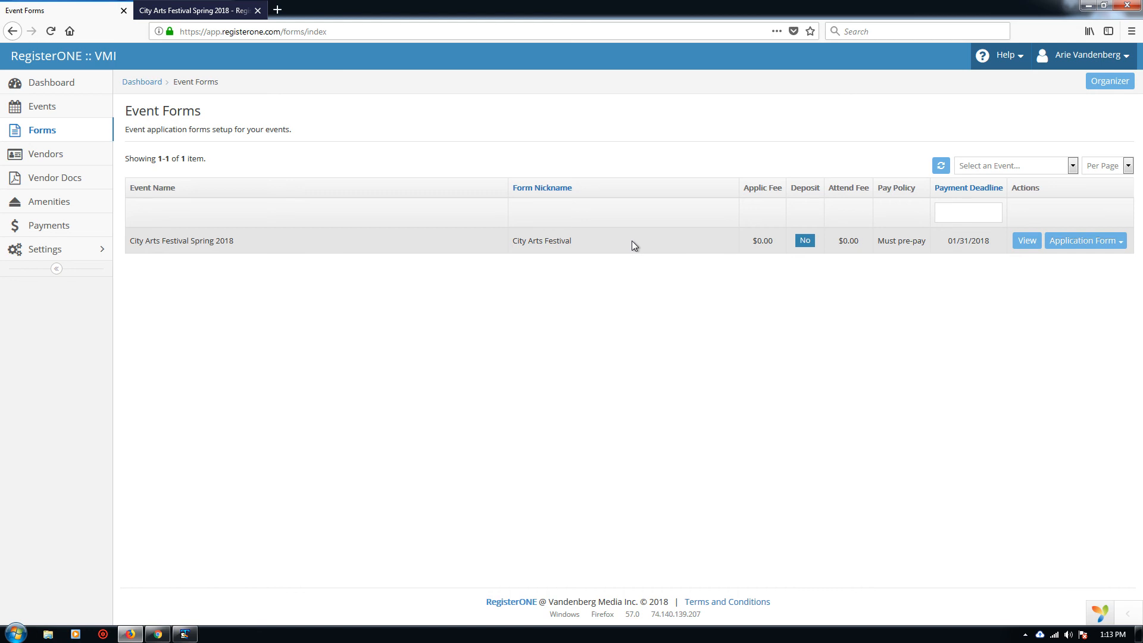
pyautogui.hotkey('alt', 'Tab')
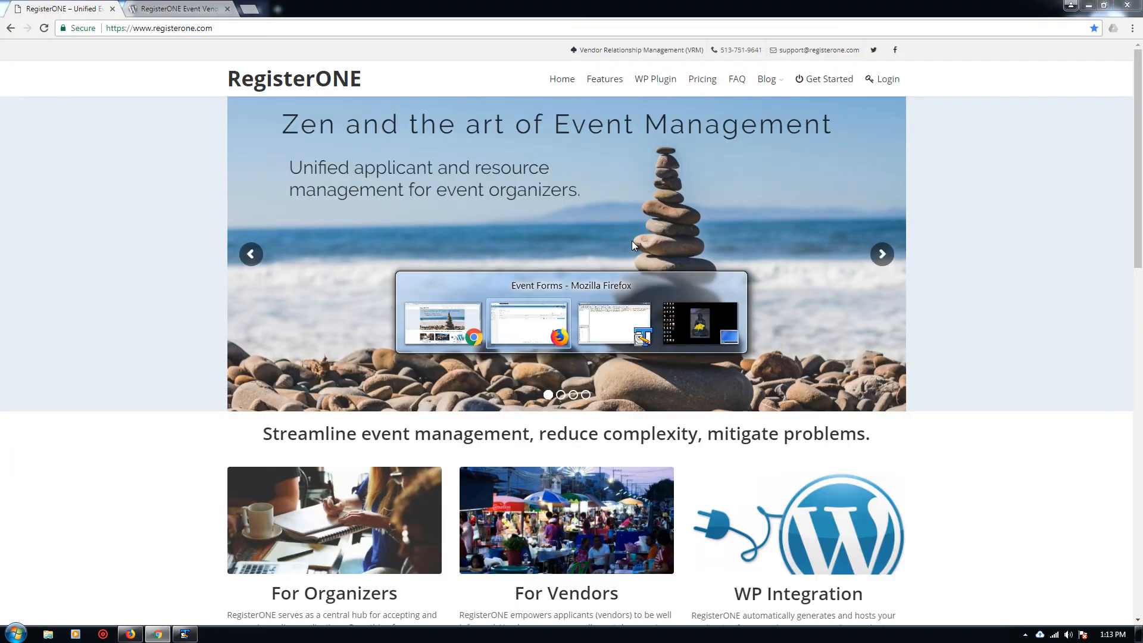
# Step: Bring up the City Arts Festival Spring 2018 vendor form and look over the Business/Vendor Name field
pyautogui.hotkey('alt', 'Tab')
pyautogui.click(203, 13)
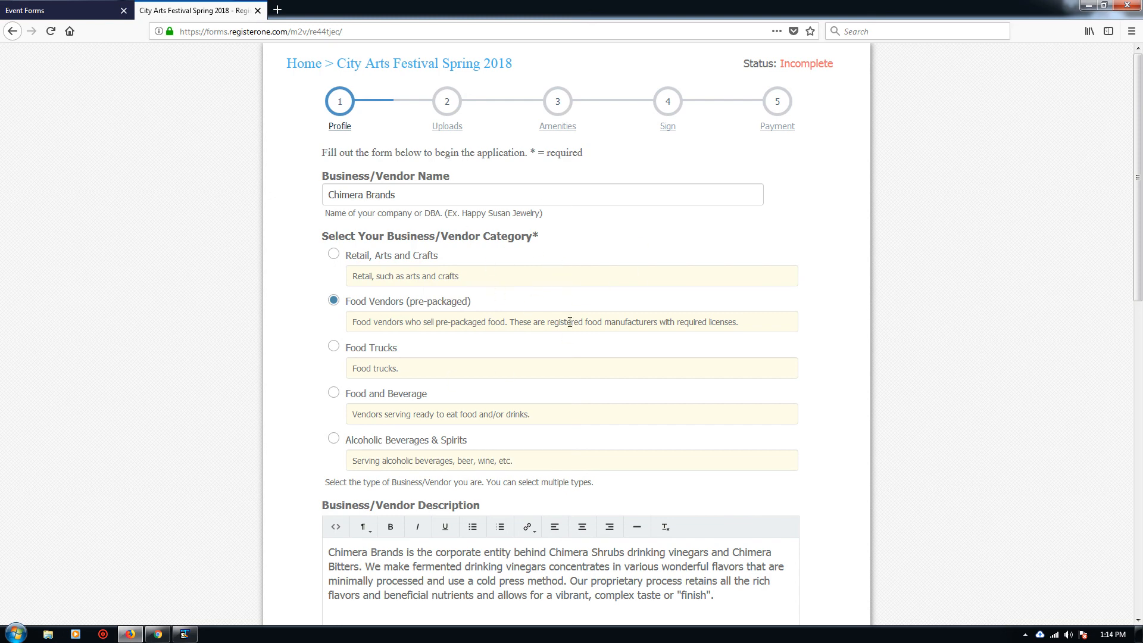
pyautogui.moveTo(324, 177); pyautogui.dragTo(433, 178)
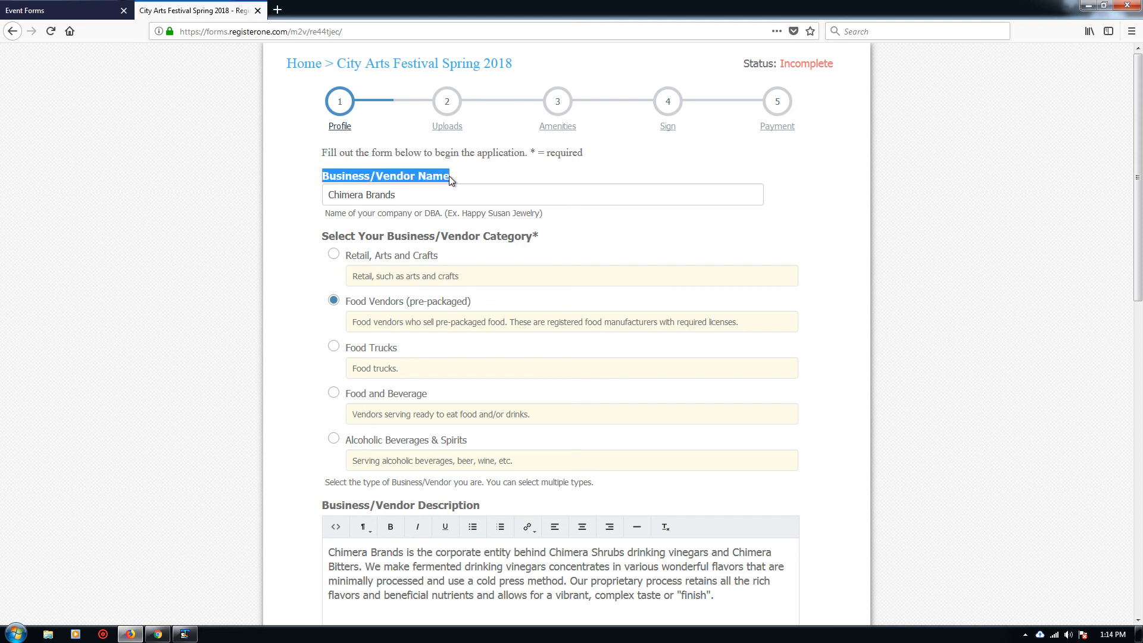
pyautogui.moveTo(325, 214); pyautogui.dragTo(549, 214)
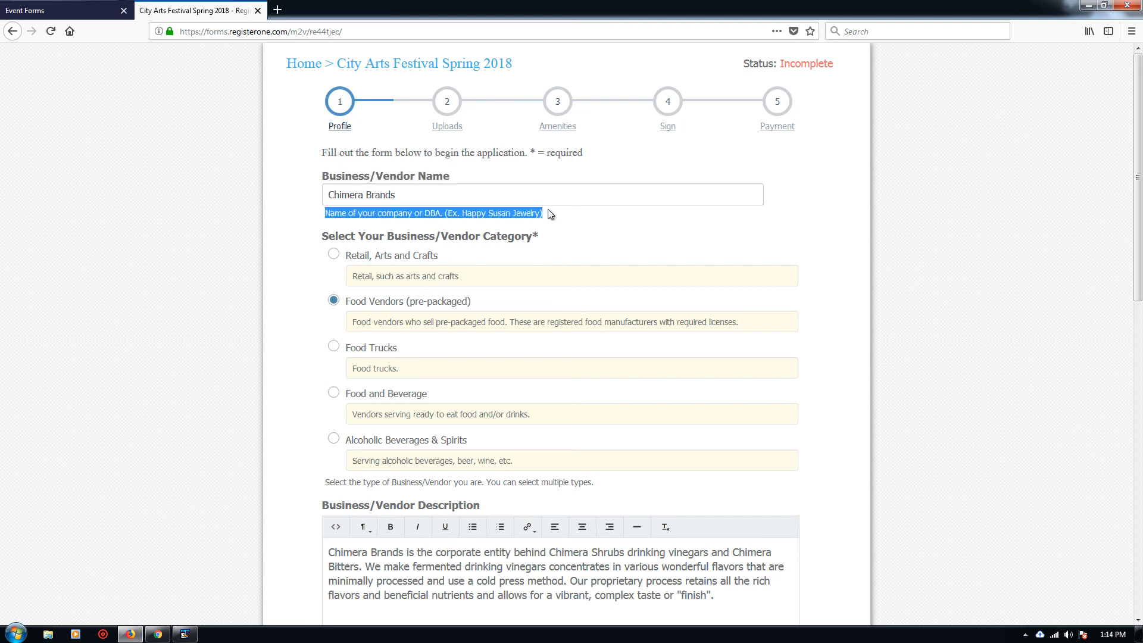
pyautogui.click(562, 220)
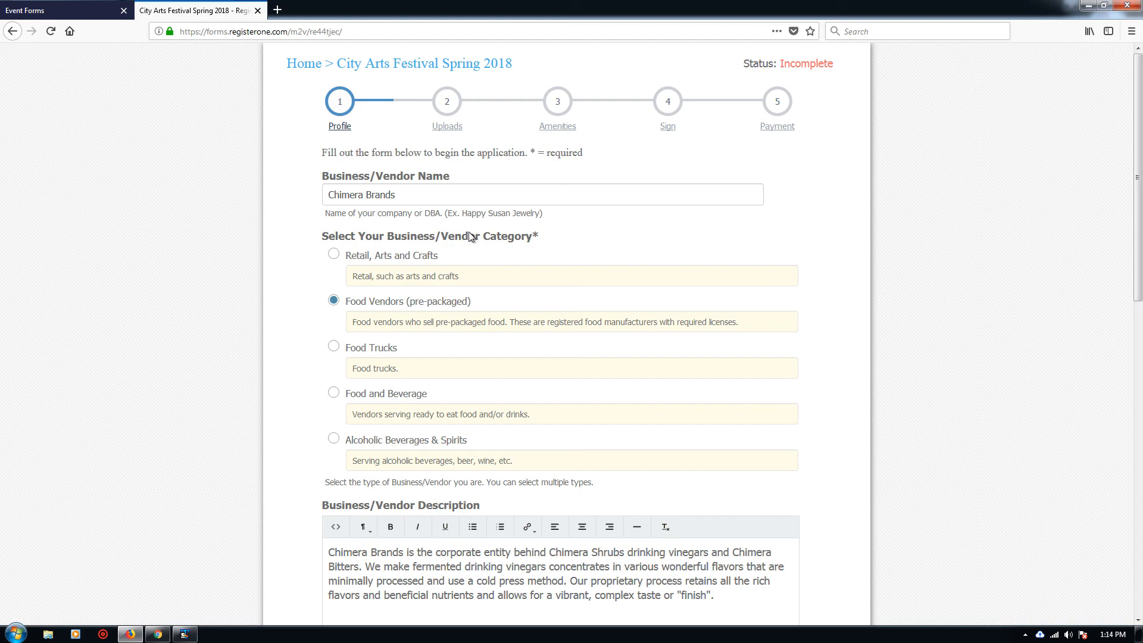
pyautogui.hotkey('alt', 'Tab')
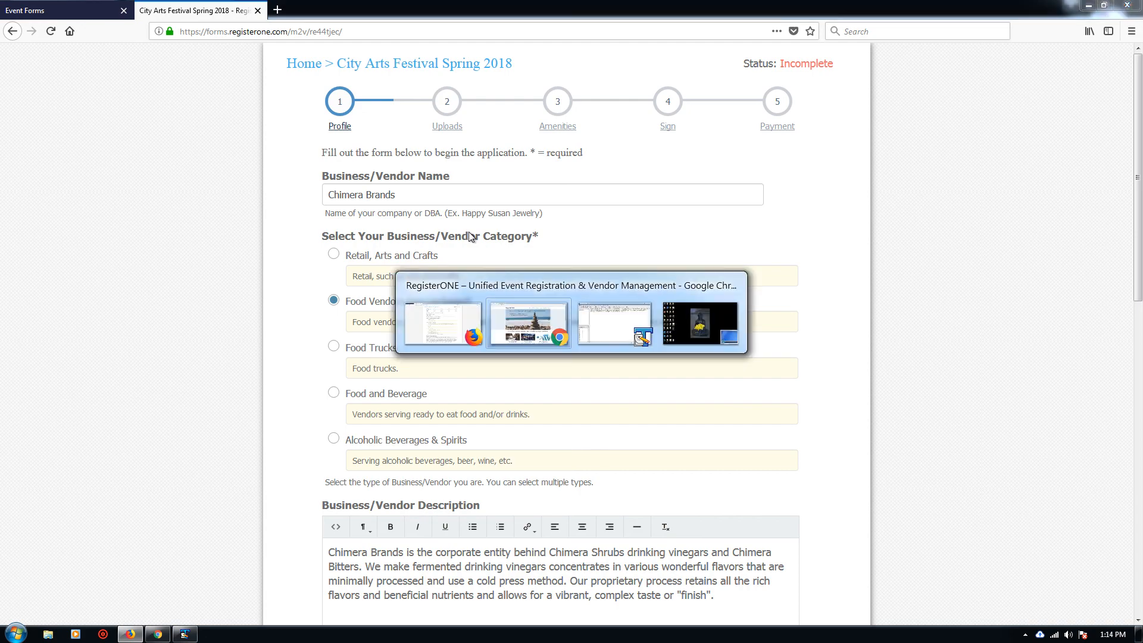
pyautogui.click(178, 9)
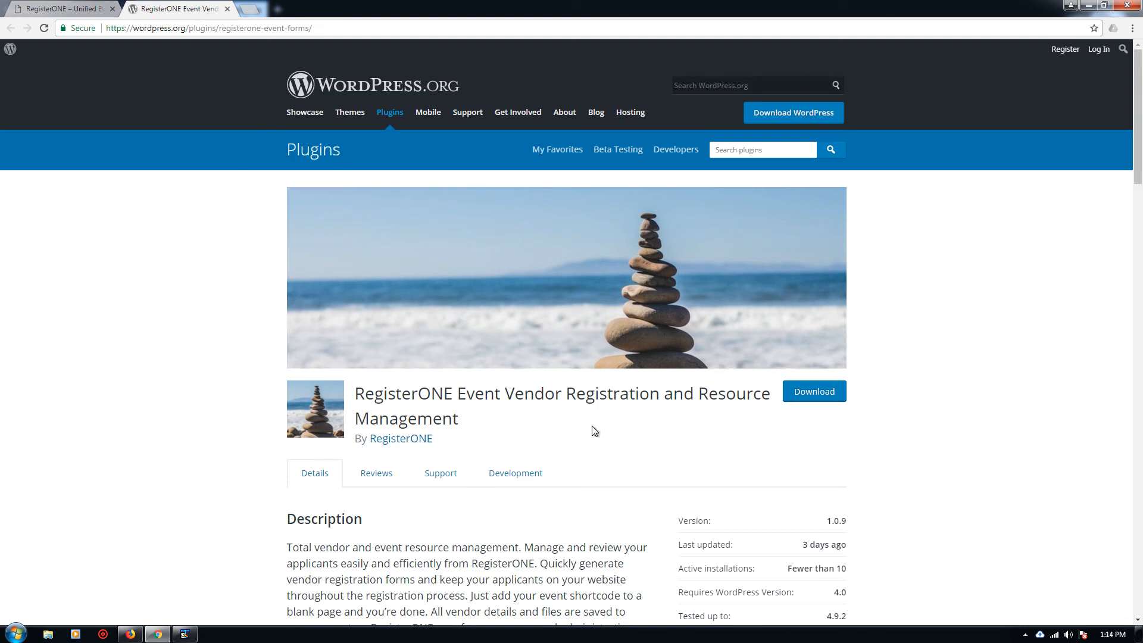
pyautogui.scroll(-6, 583, 447)
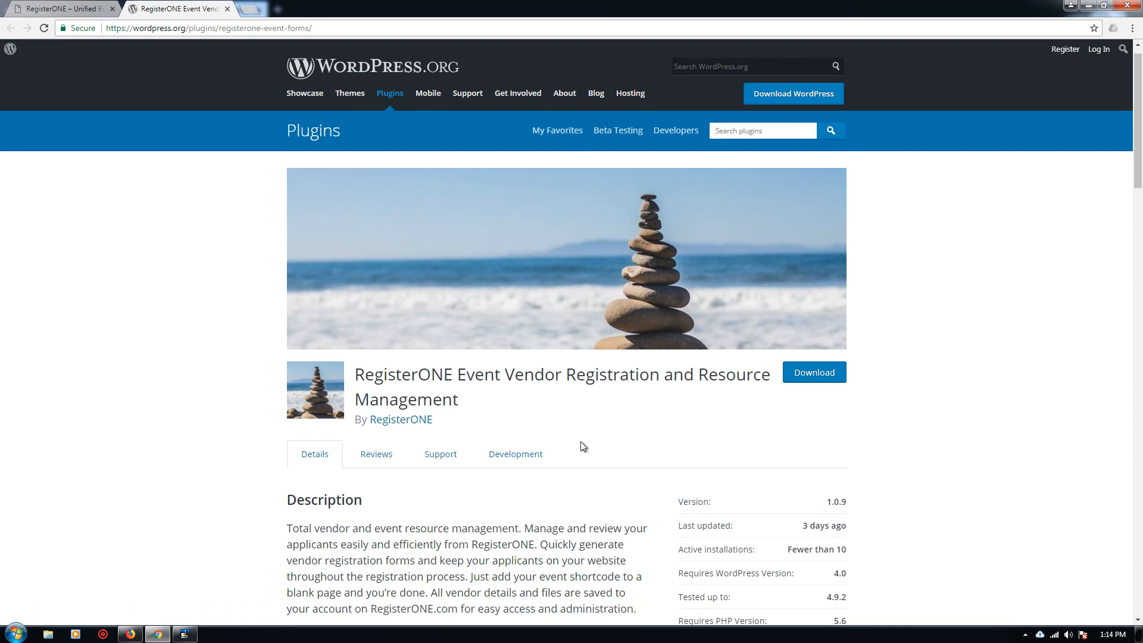
pyautogui.scroll(-6, 583, 442)
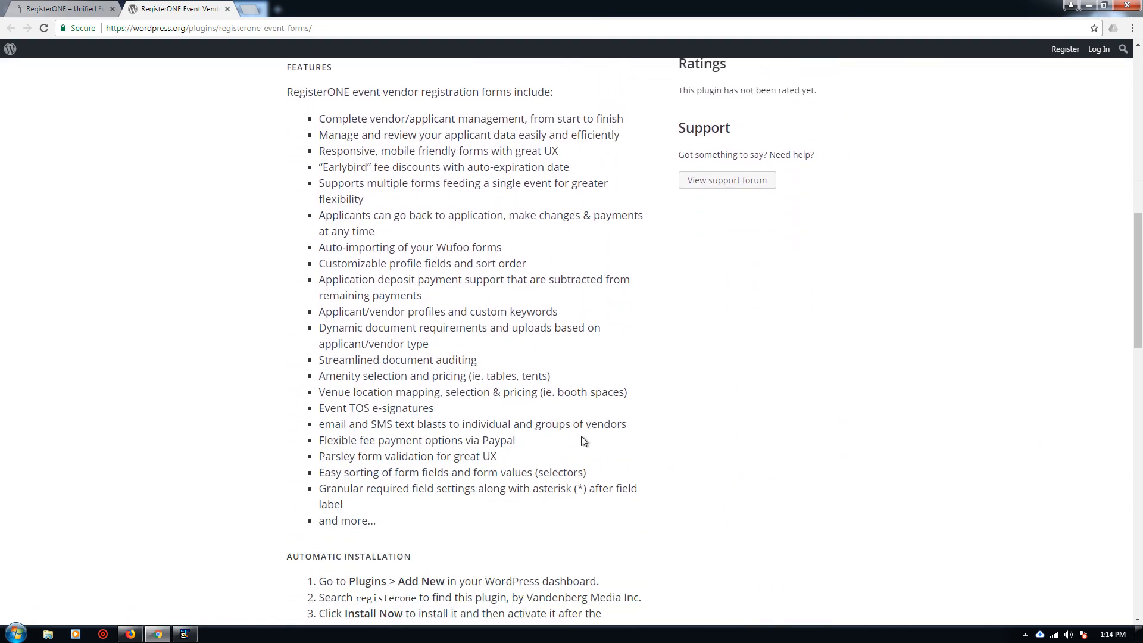
pyautogui.scroll(12, 583, 442)
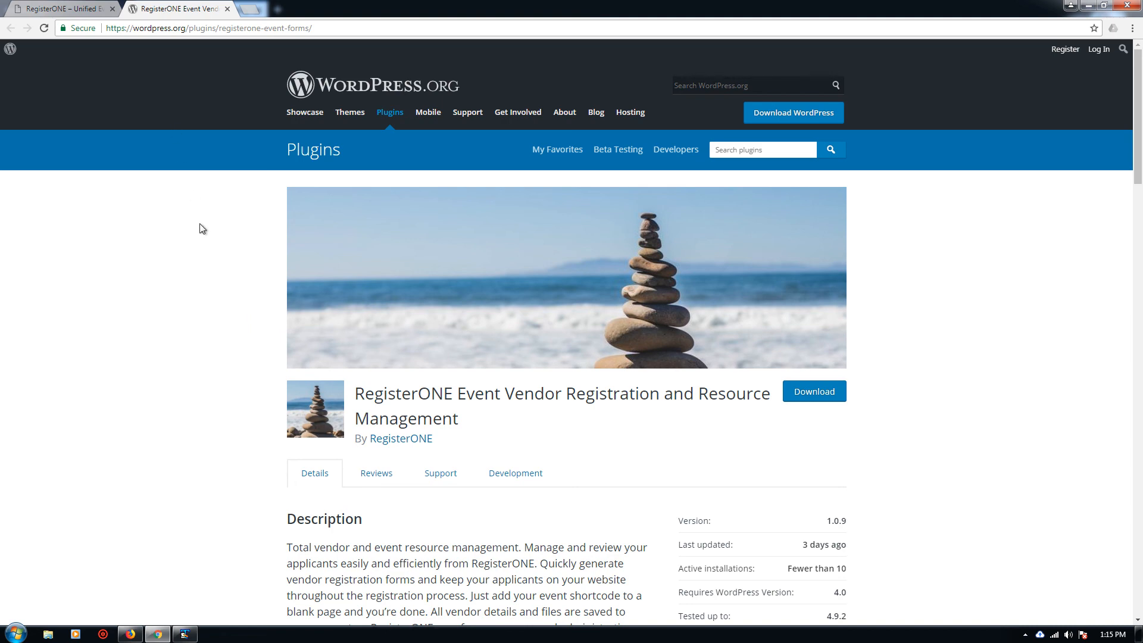
pyautogui.hotkey('alt', 'Tab')
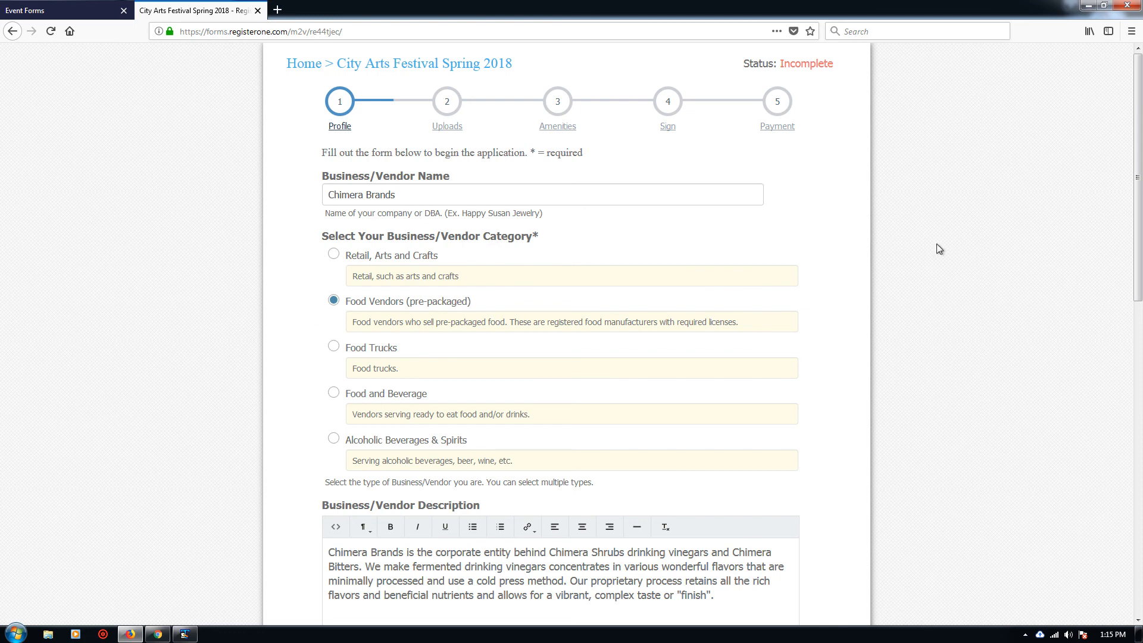
pyautogui.hotkey('ctrl', 'shift', 'm')
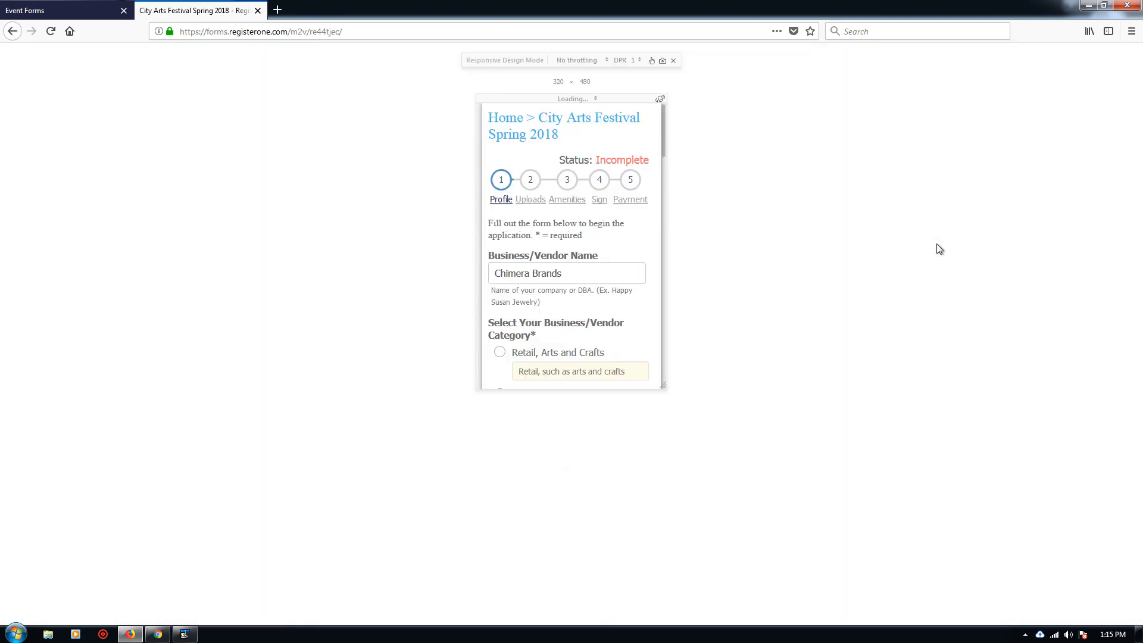
pyautogui.moveTo(663, 385); pyautogui.dragTo(1007, 546)
pyautogui.hotkey('ctrl', 'shift', 'm')
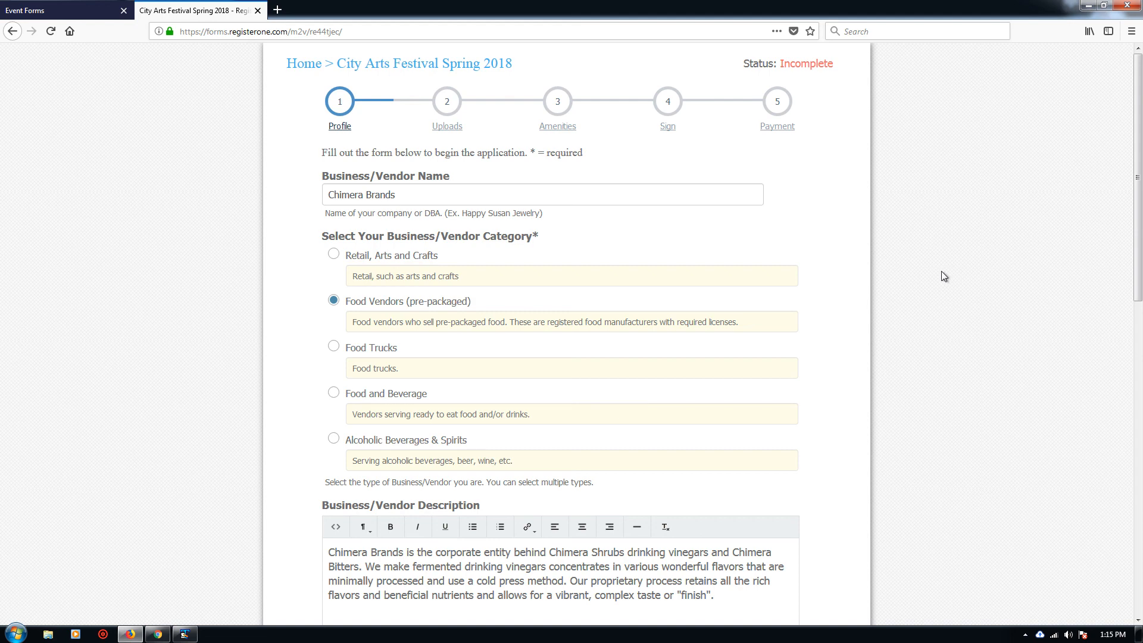
# Step: Review the vendor name and description, keeping the category as Food Vendors (pre-packaged)
pyautogui.scroll(-1, 941, 271)
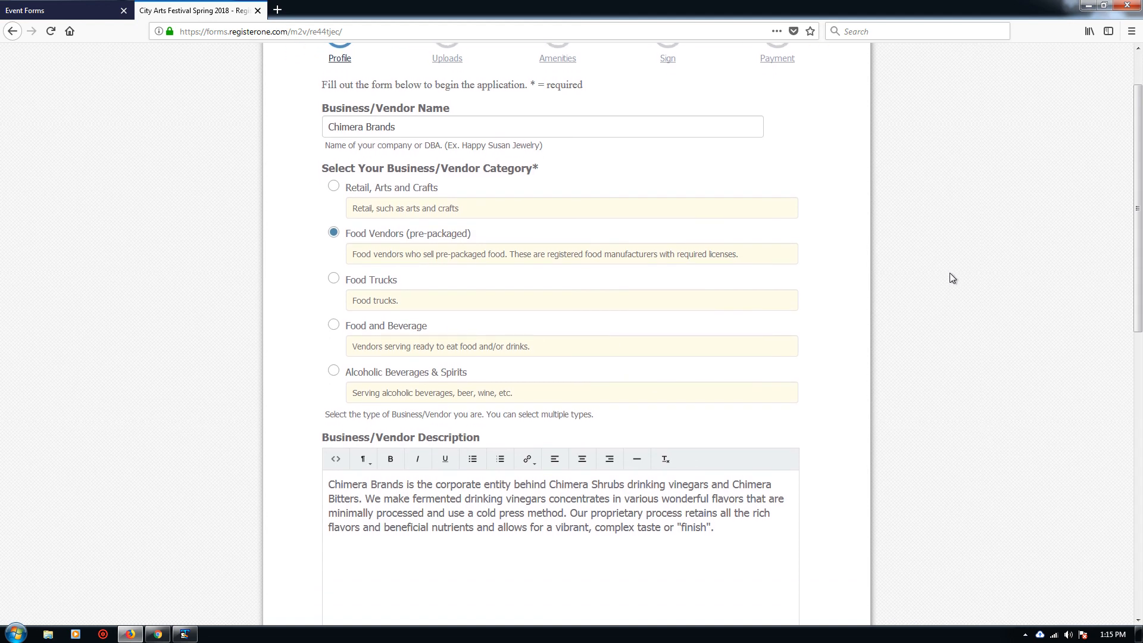
pyautogui.scroll(1, 951, 273)
pyautogui.click(409, 197)
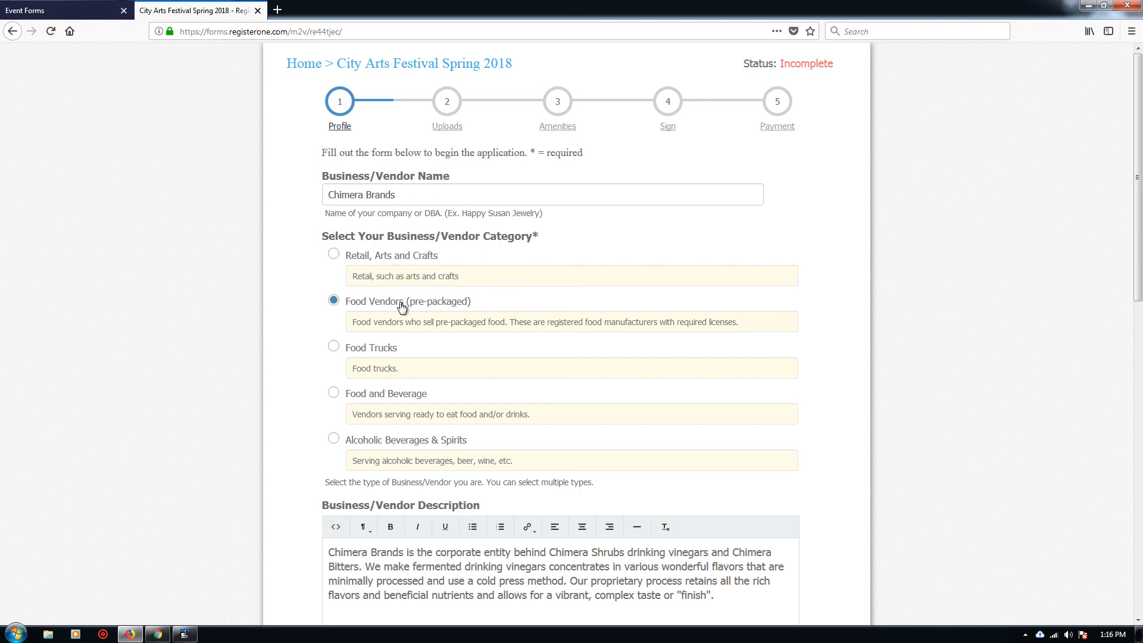
pyautogui.click(377, 351)
pyautogui.click(370, 305)
pyautogui.scroll(-5, 544, 322)
pyautogui.click(726, 328)
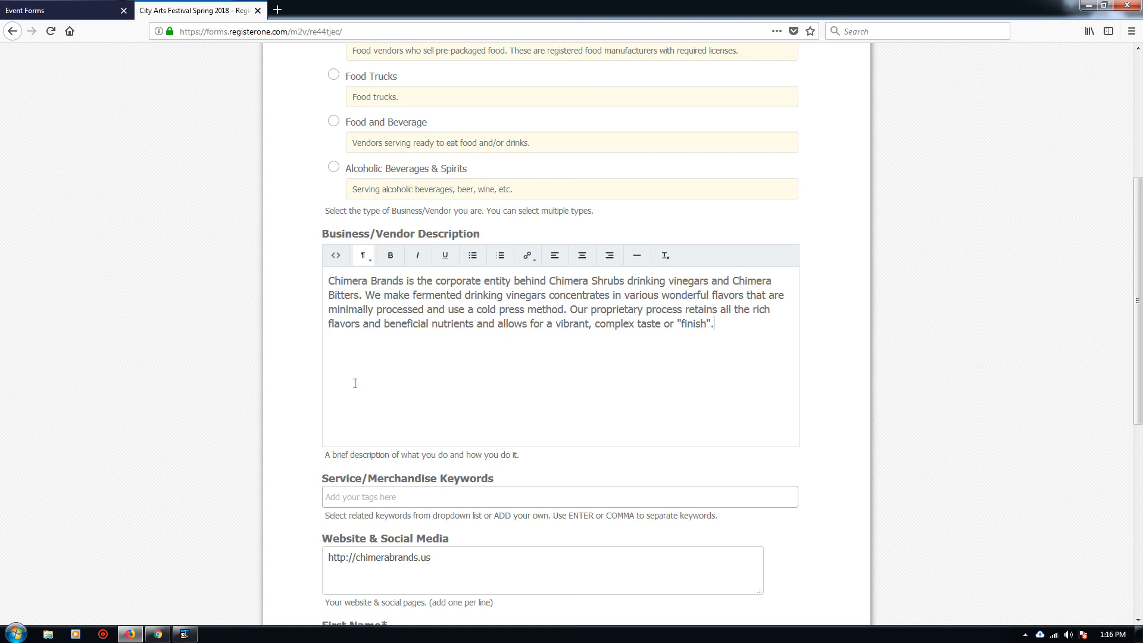
pyautogui.scroll(-2, 252, 396)
# Step: Add the merchandise keywords hats, scarves and drinking vingars
pyautogui.click(423, 365)
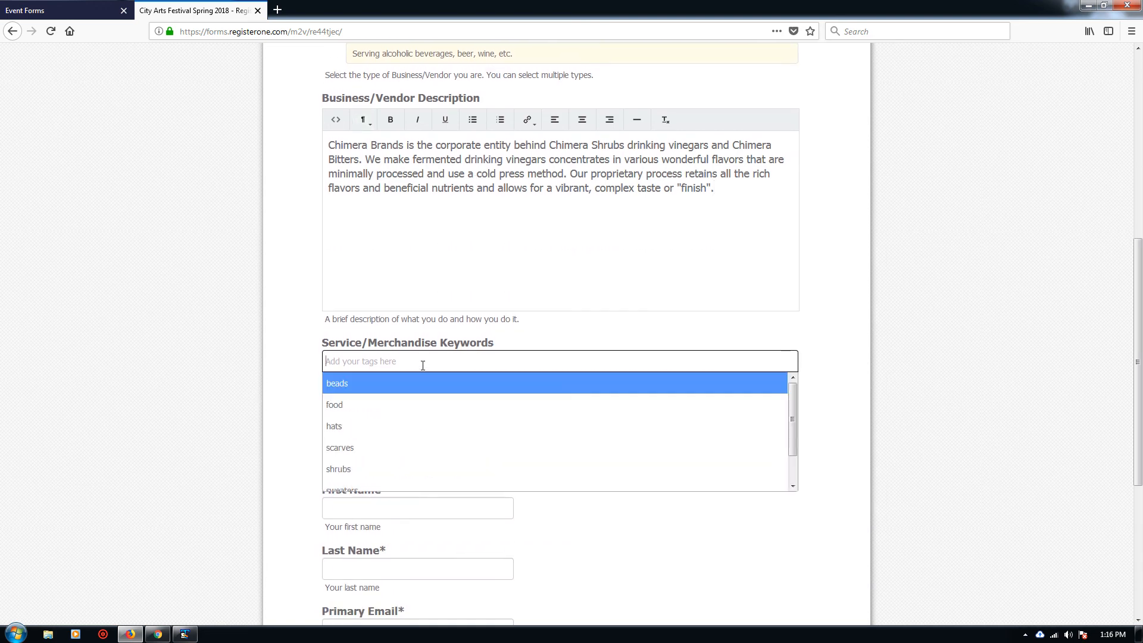
pyautogui.click(413, 427)
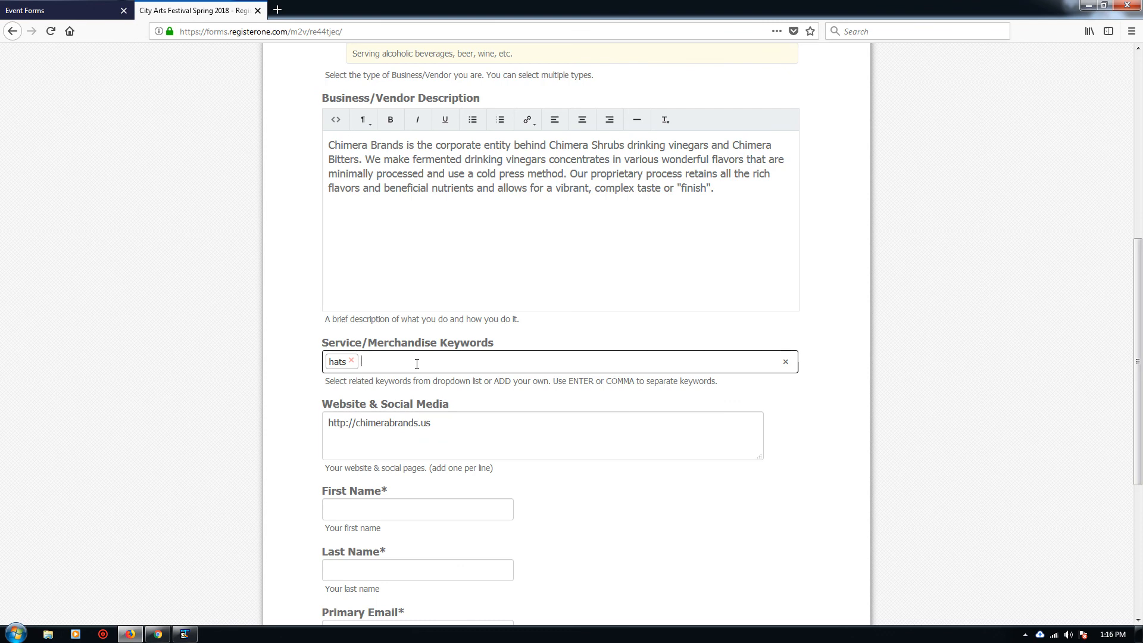
pyautogui.click(417, 363)
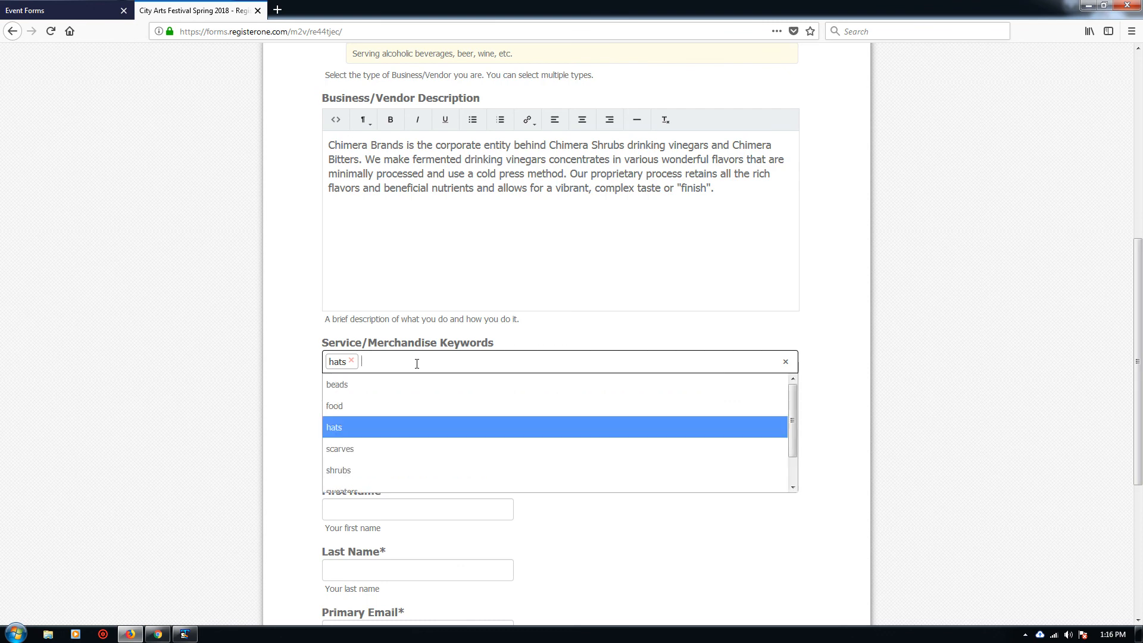
pyautogui.click(410, 447)
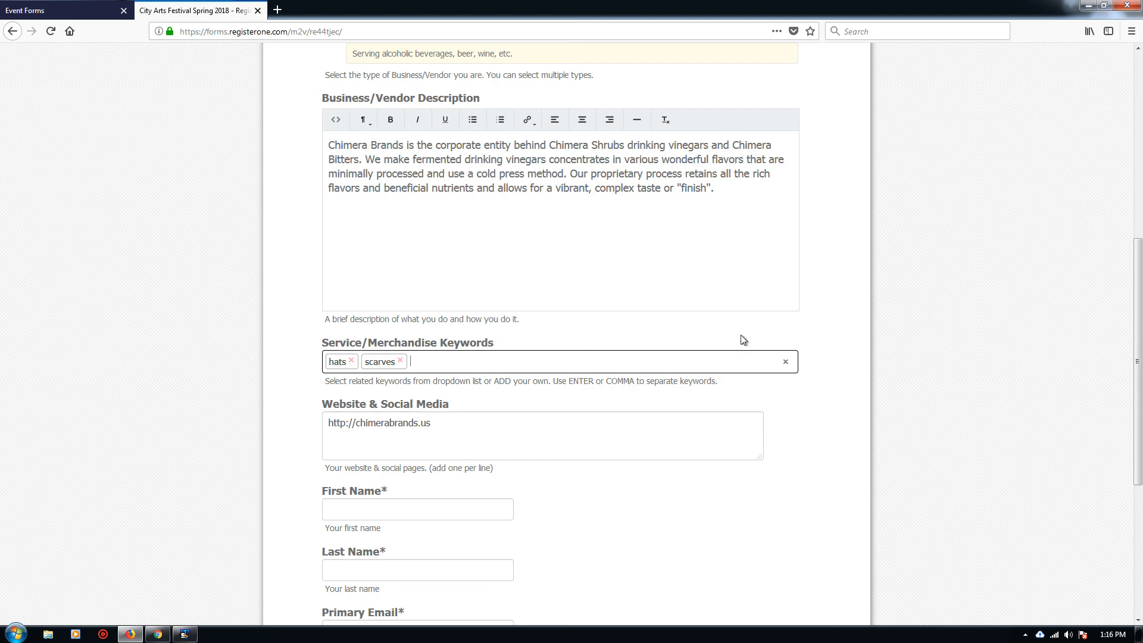
pyautogui.write('drinking ve')
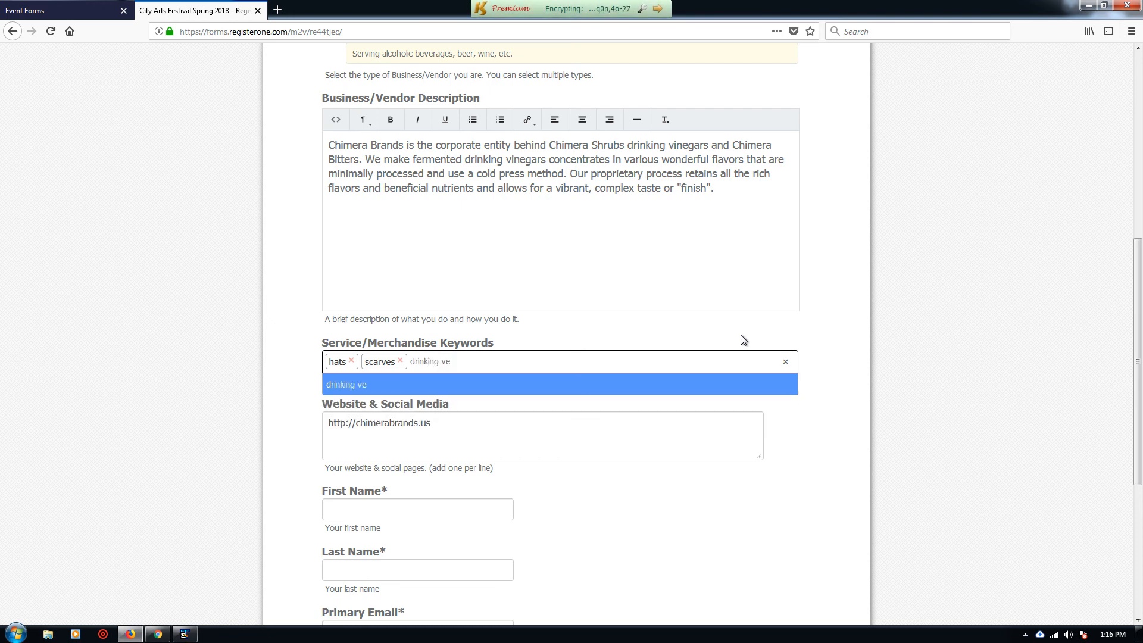
pyautogui.press('BackSpace')
pyautogui.write('ingars')
pyautogui.press('Return')
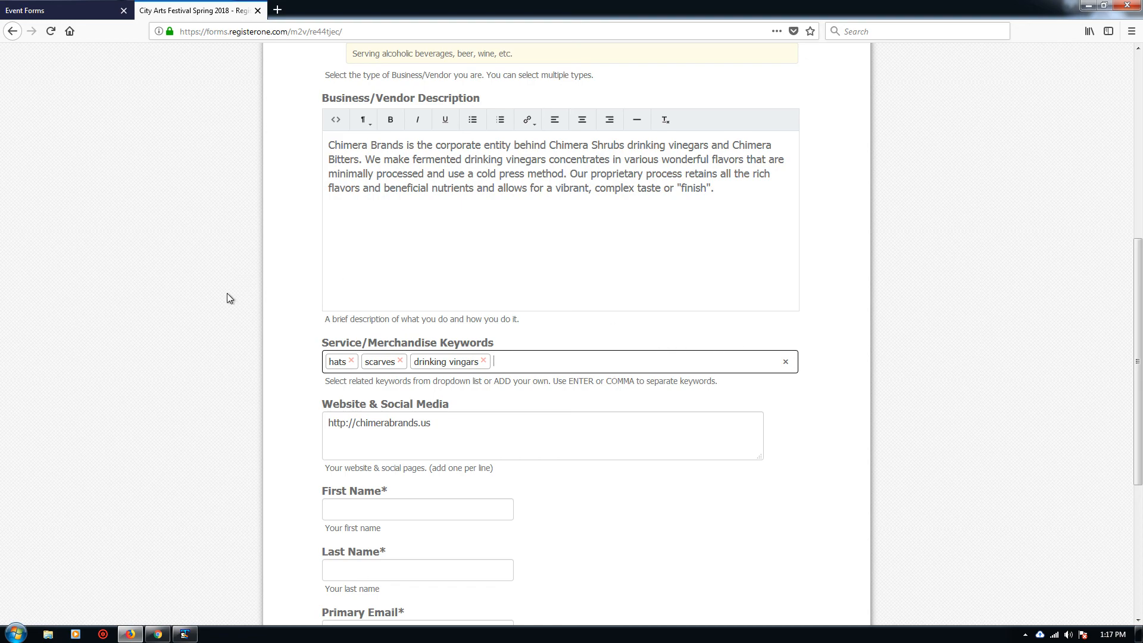
# Step: Fill the contact's first name, last name and primary email from autofill, then enter the phone number
pyautogui.scroll(-3, 226, 298)
pyautogui.click(439, 308)
pyautogui.write('A')
pyautogui.click(426, 326)
pyautogui.click(430, 369)
pyautogui.write('V')
pyautogui.click(422, 384)
pyautogui.click(447, 426)
pyautogui.write('a')
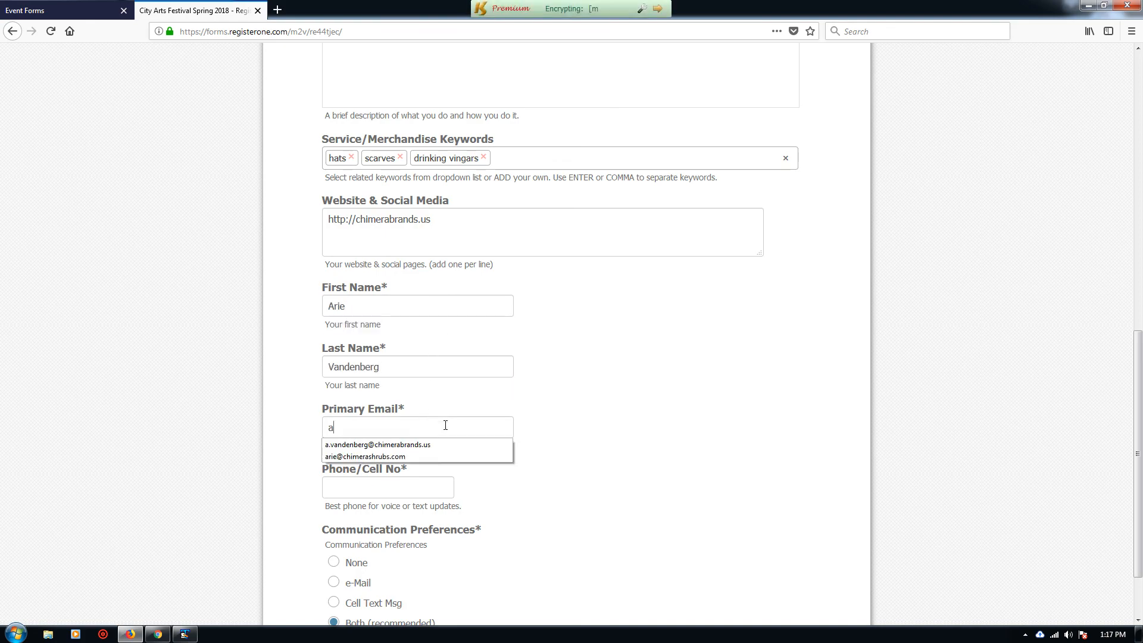
pyautogui.click(429, 446)
pyautogui.click(422, 484)
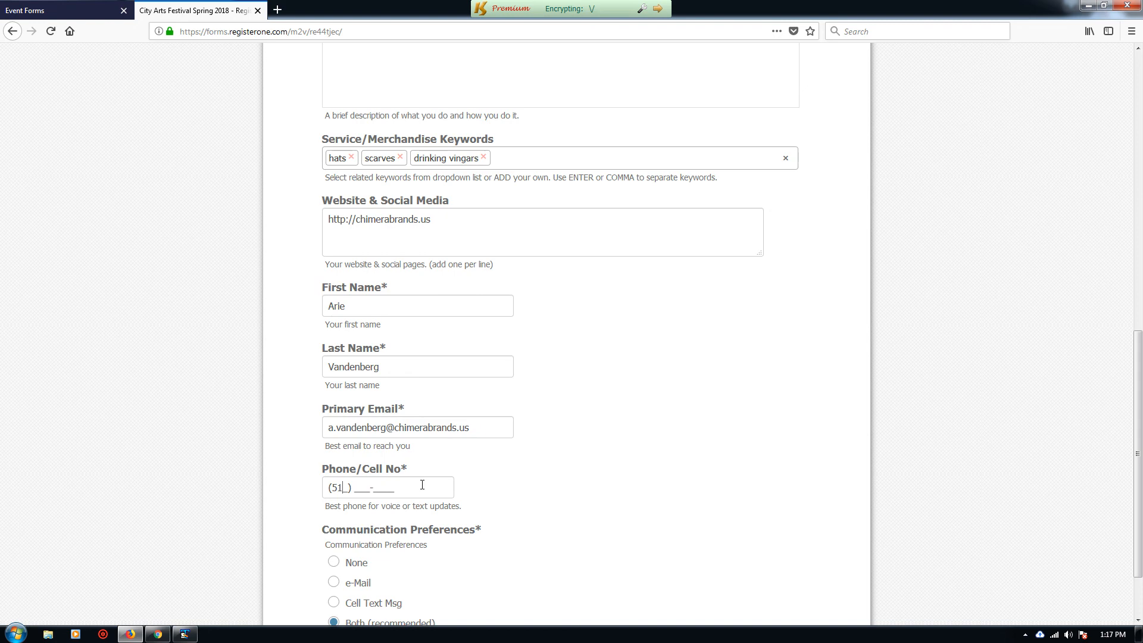
pyautogui.scroll(-3, 598, 441)
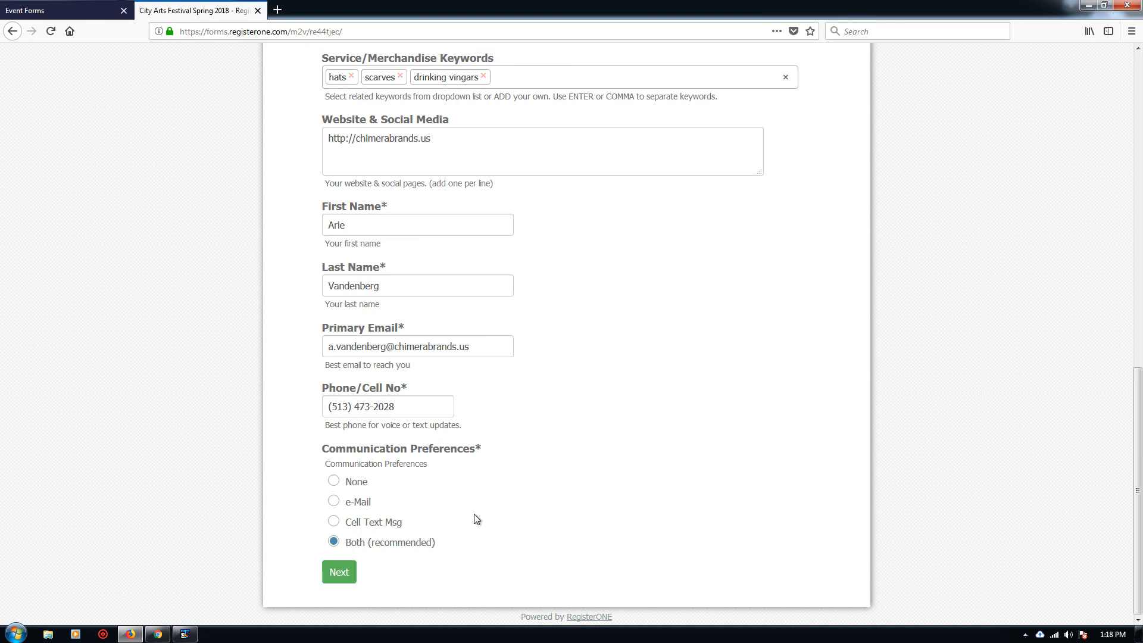
# Step: Submit the profile and attach special_event_application.pdf as the City Merchants License
pyautogui.click(345, 572)
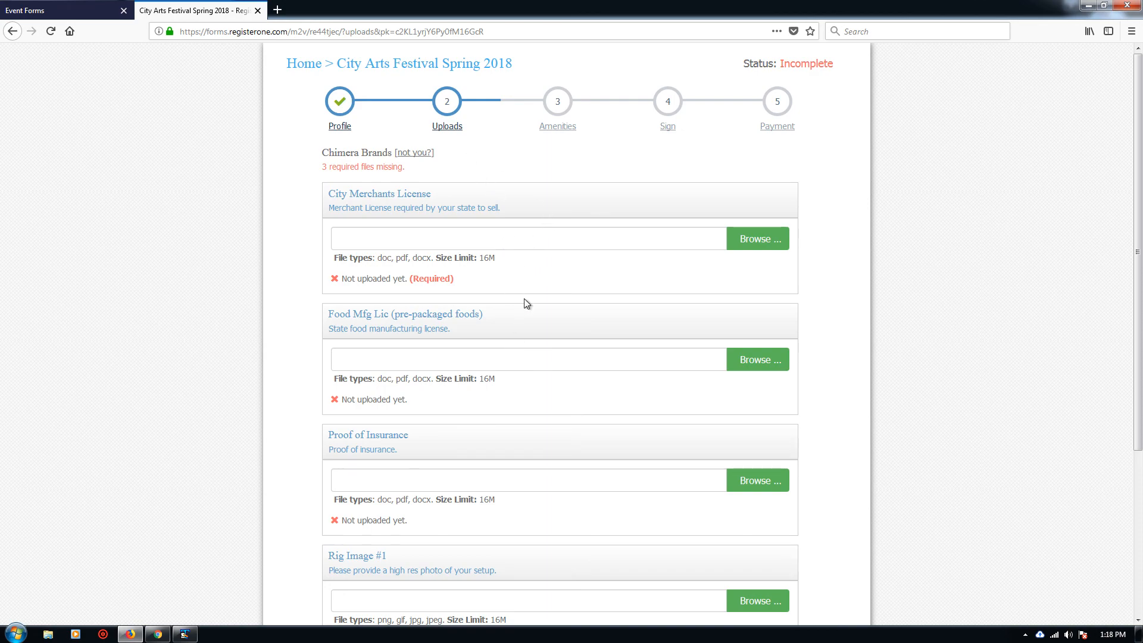
pyautogui.scroll(-3, 524, 304)
pyautogui.scroll(3, 532, 303)
pyautogui.click(745, 239)
pyautogui.doubleClick(406, 284)
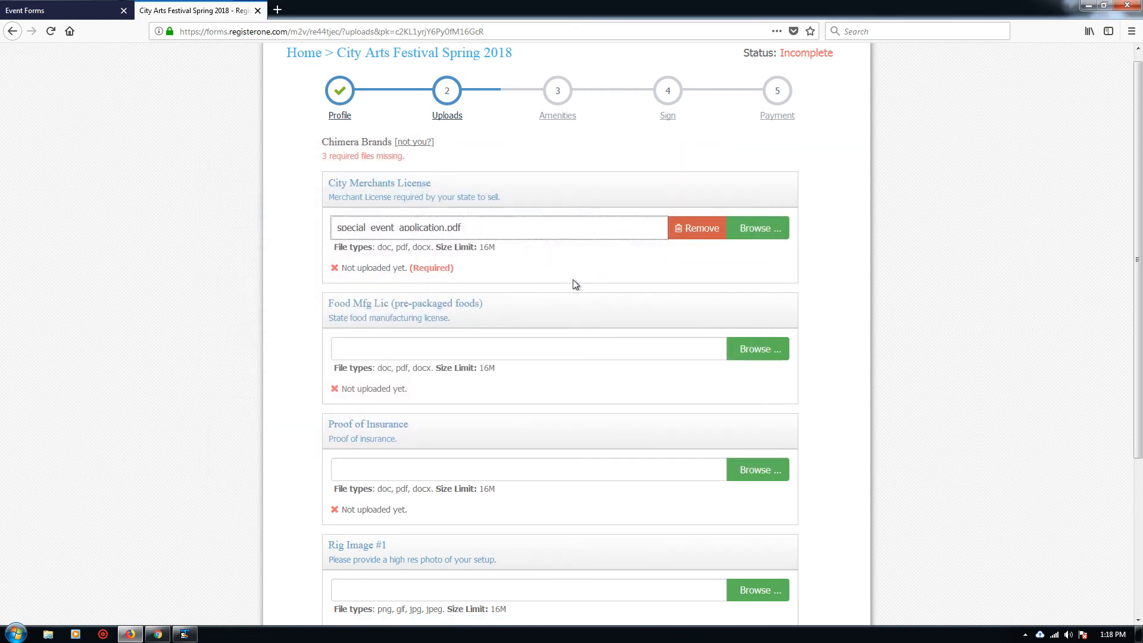
# Step: Attach chimera_table1.jpg and chimera_vinegar_bottles.jpg as Rig Images #1 and #2
pyautogui.scroll(-3, 574, 286)
pyautogui.click(744, 401)
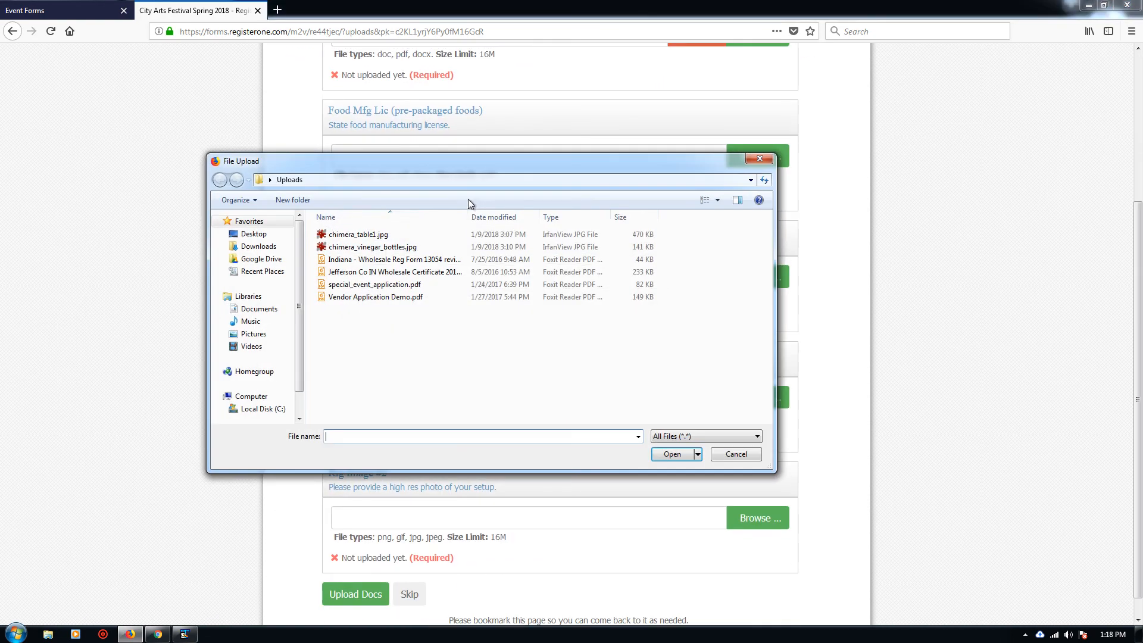
pyautogui.doubleClick(360, 231)
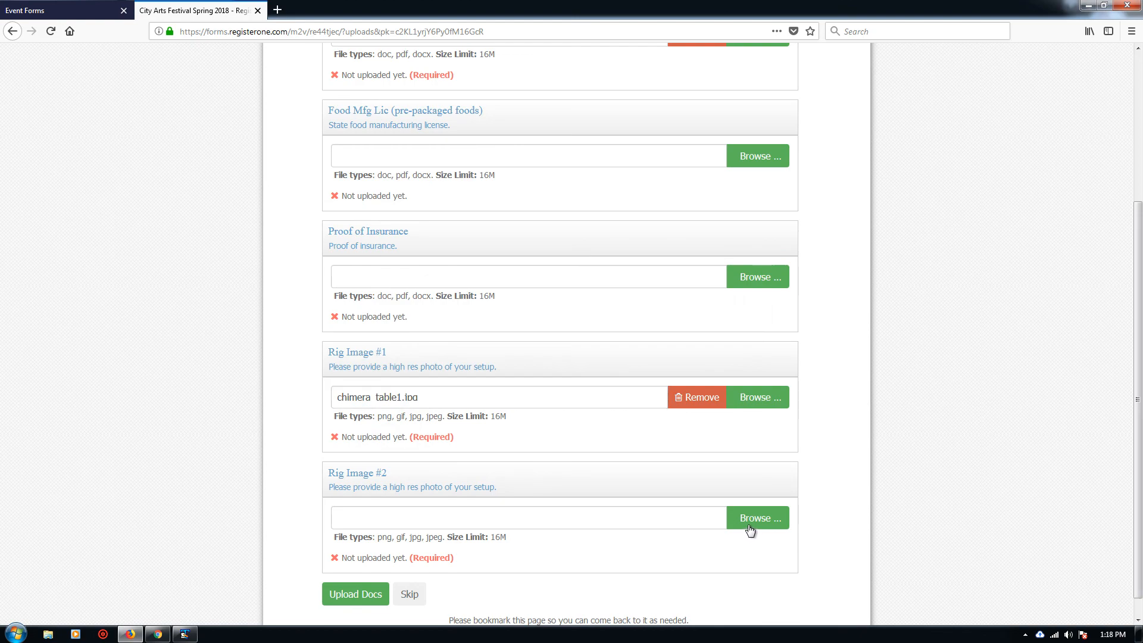
pyautogui.click(751, 528)
pyautogui.doubleClick(397, 246)
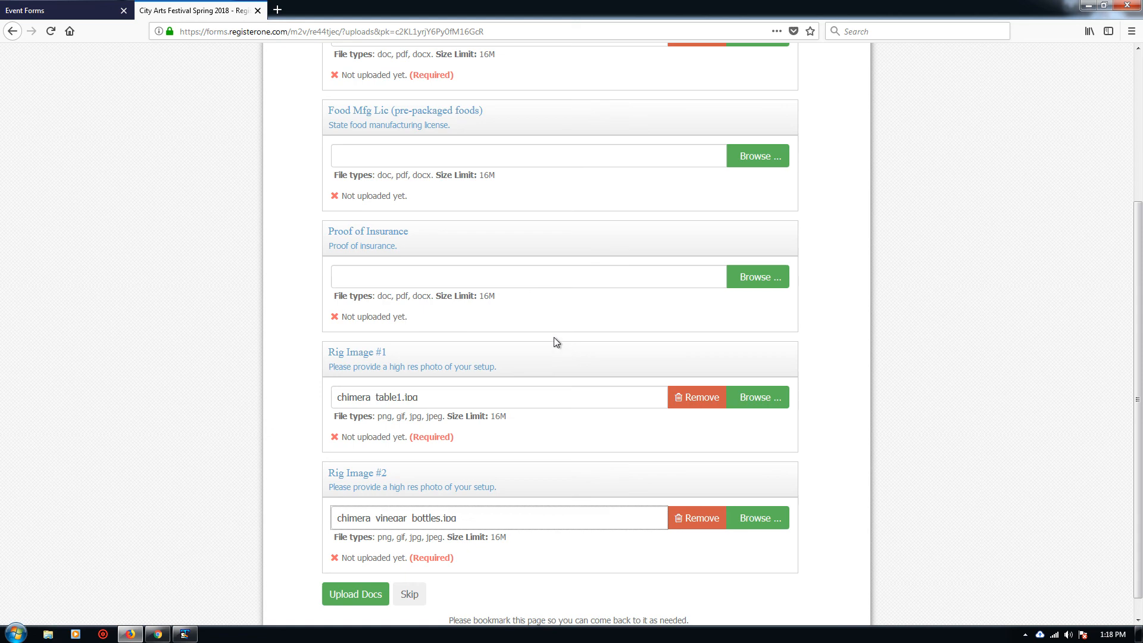
pyautogui.scroll(2, 555, 341)
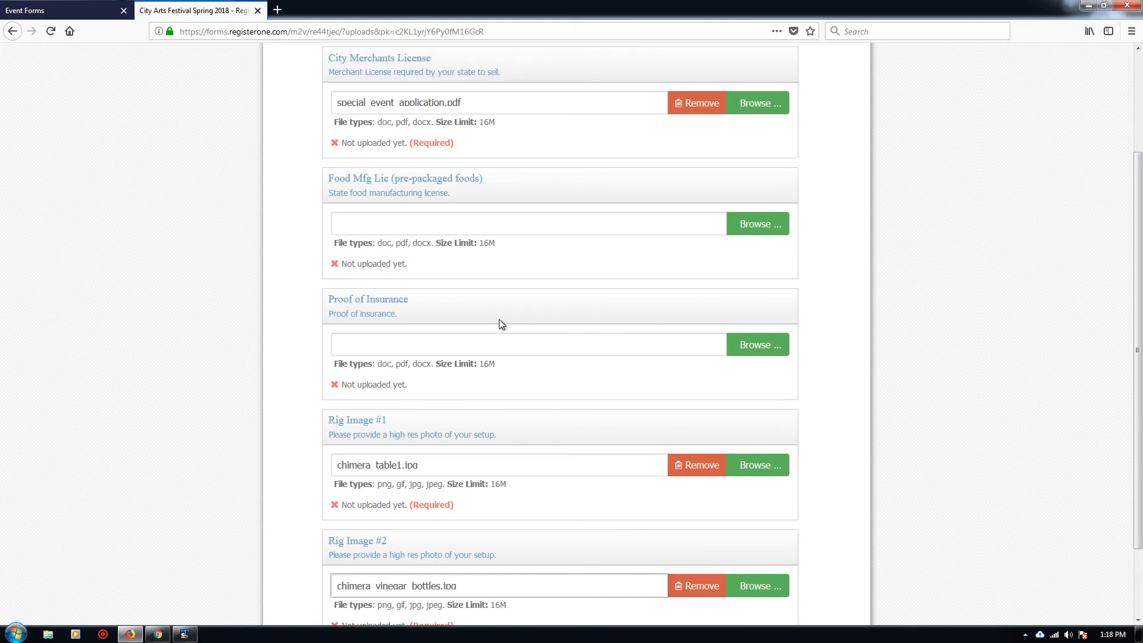
pyautogui.moveTo(329, 300); pyautogui.dragTo(435, 299)
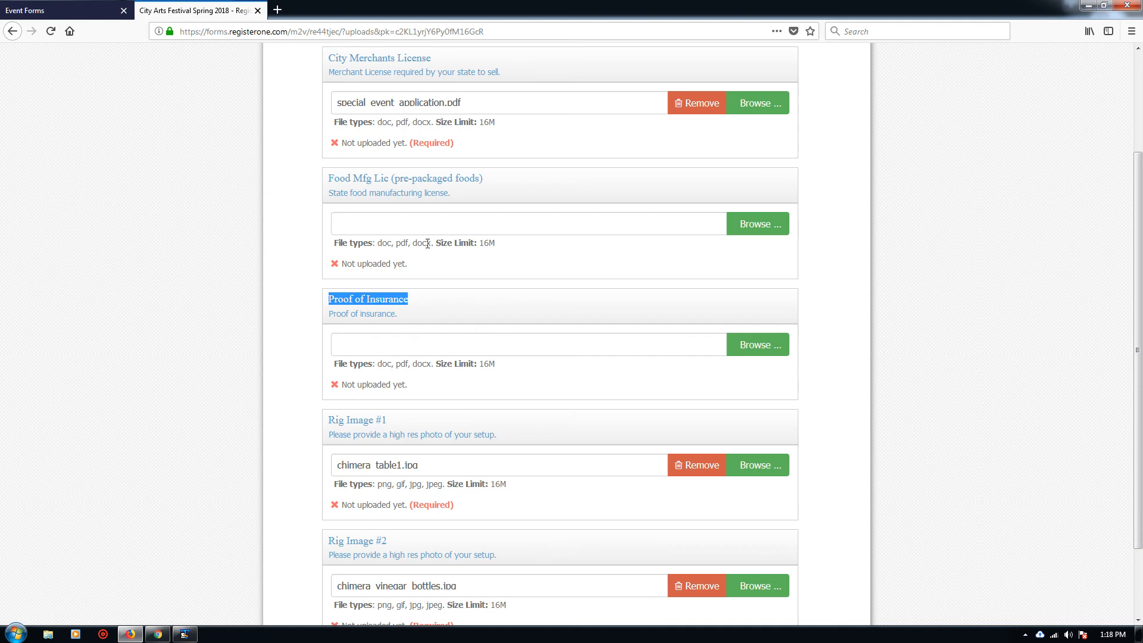
pyautogui.click(302, 237)
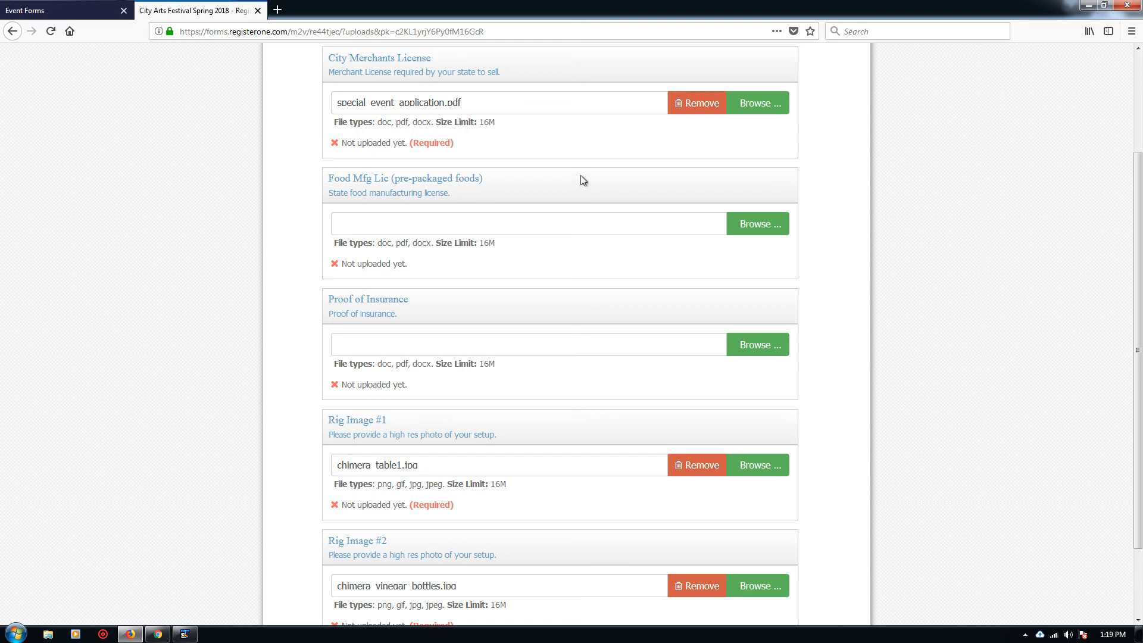
pyautogui.scroll(1, 585, 280)
pyautogui.scroll(2, 585, 284)
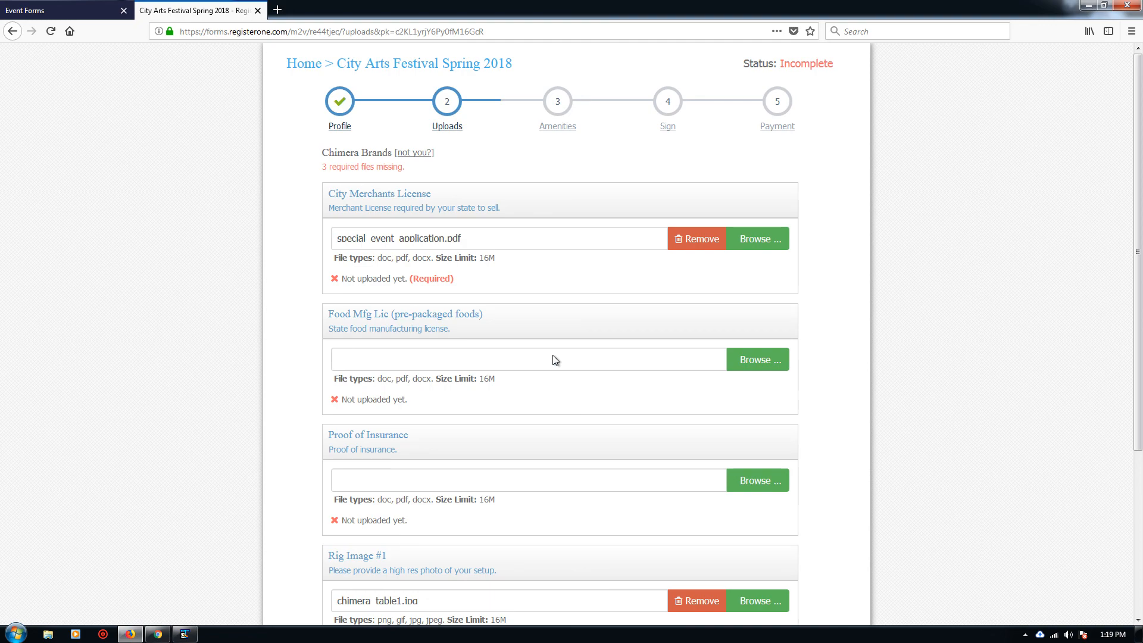
pyautogui.scroll(-3, 554, 358)
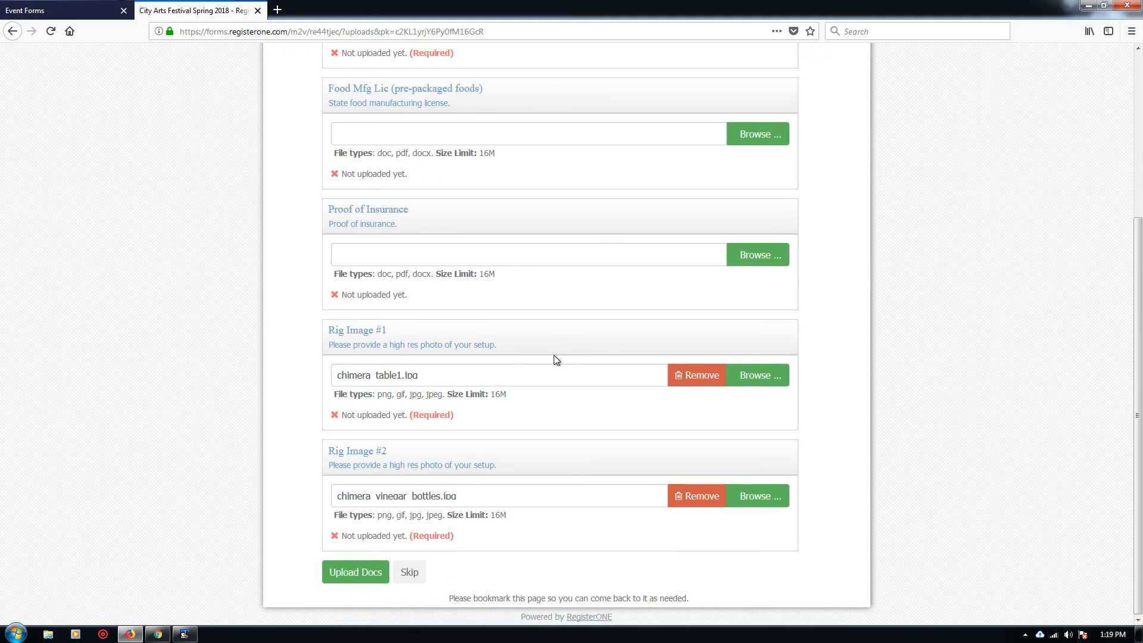
# Step: Submit the uploaded documents to reach the Amenities step
pyautogui.click(367, 578)
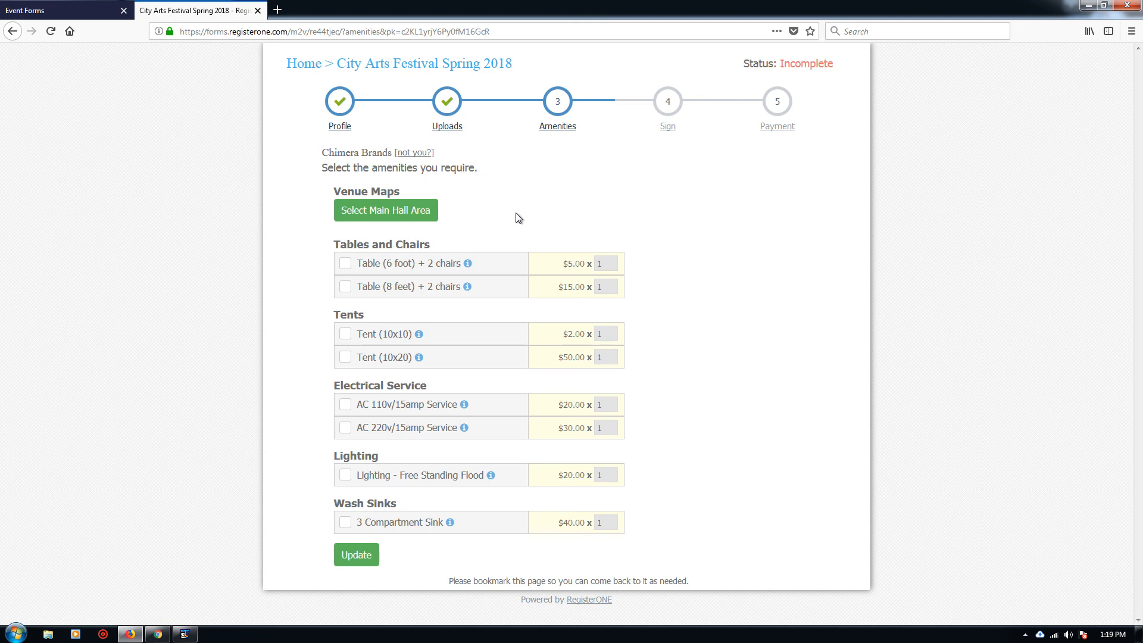
pyautogui.moveTo(405, 528)
# Step: Add booth area 101 from the Main Hall floor map to the application
pyautogui.click(417, 214)
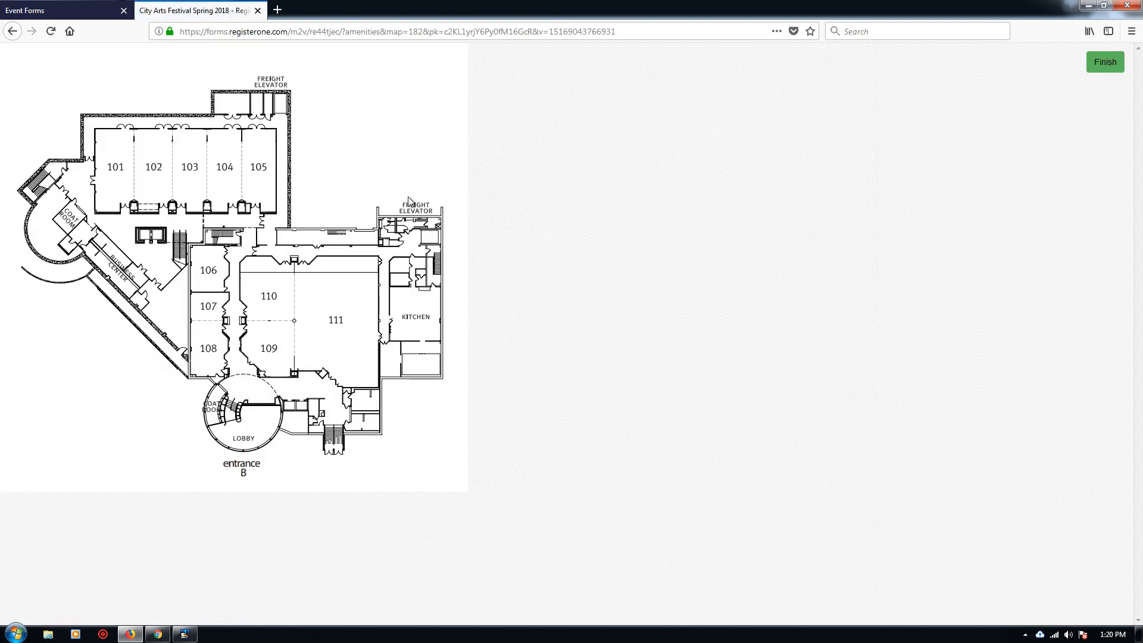
pyautogui.moveTo(121, 179)
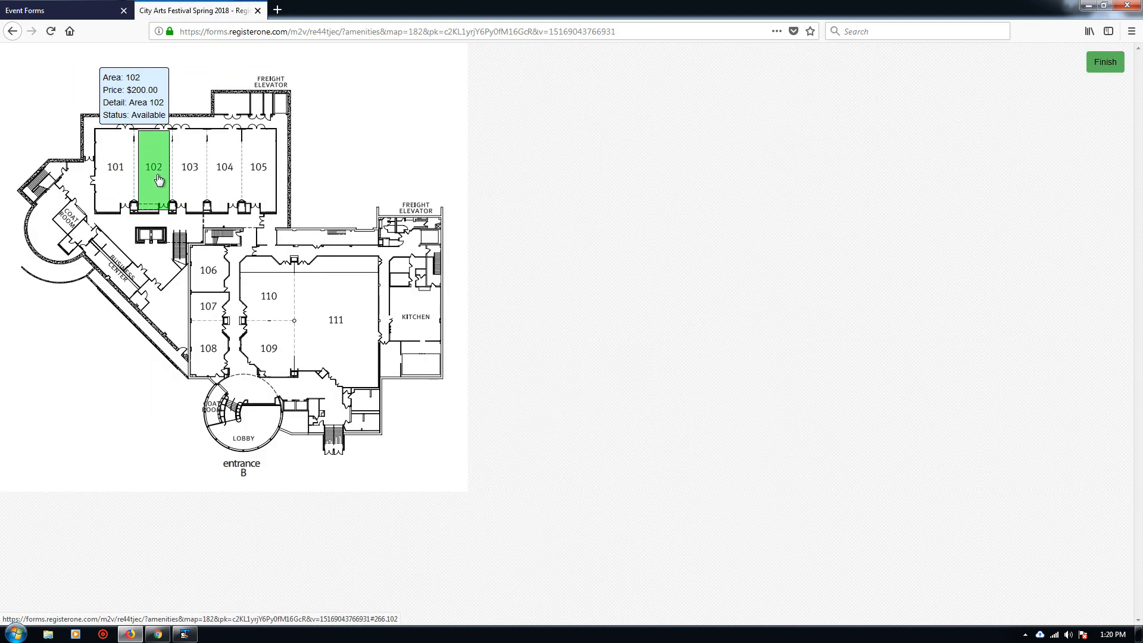
pyautogui.click(122, 181)
pyautogui.click(121, 180)
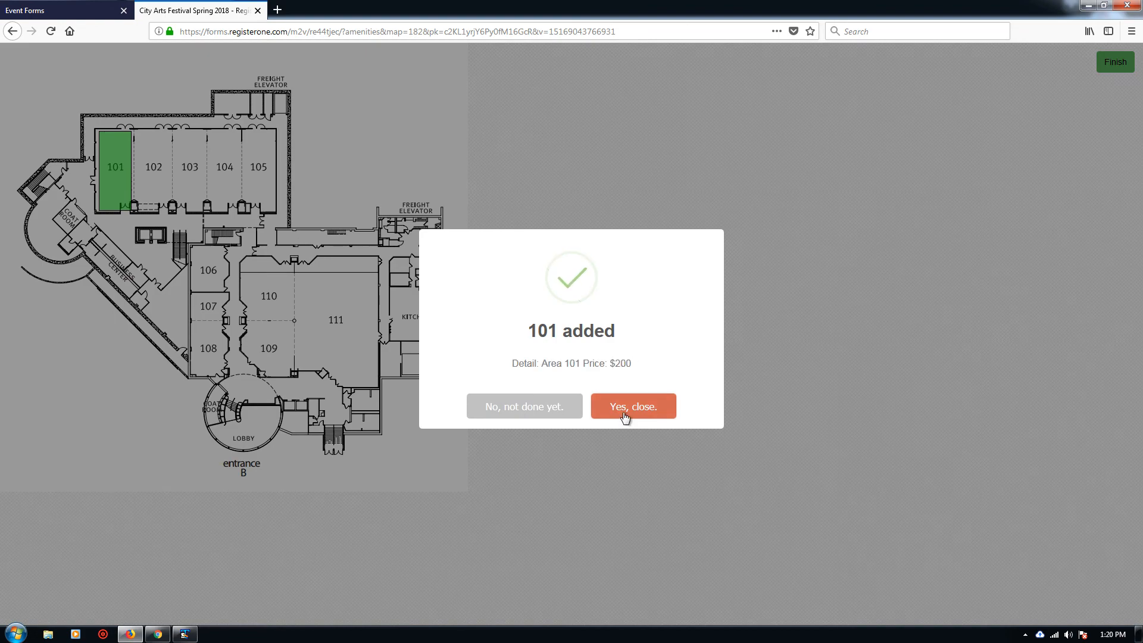
pyautogui.click(560, 411)
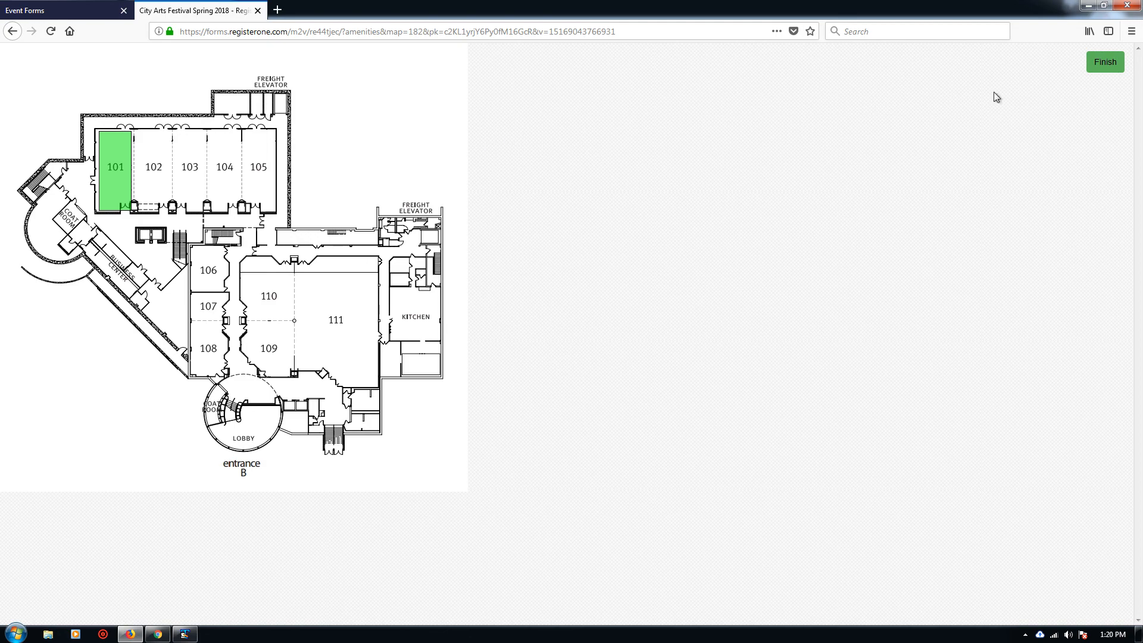
pyautogui.click(1105, 63)
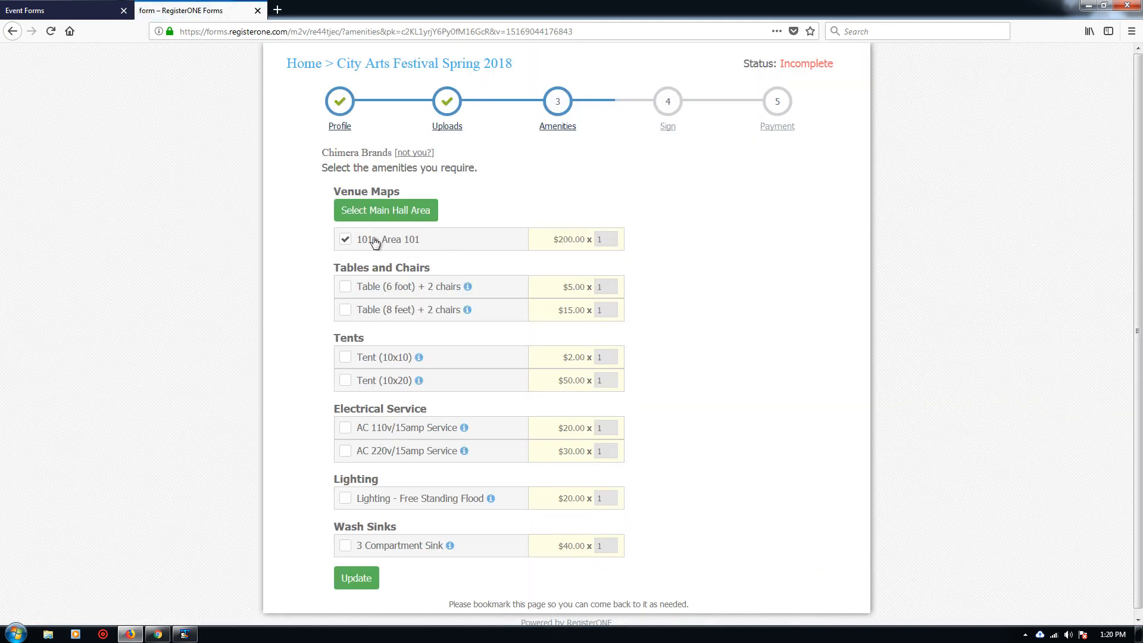
# Step: Add two 6-foot tables, a 10x10 tent and AC 110v/15amp service, then save
pyautogui.click(345, 287)
pyautogui.moveTo(616, 287); pyautogui.dragTo(573, 287)
pyautogui.write('2')
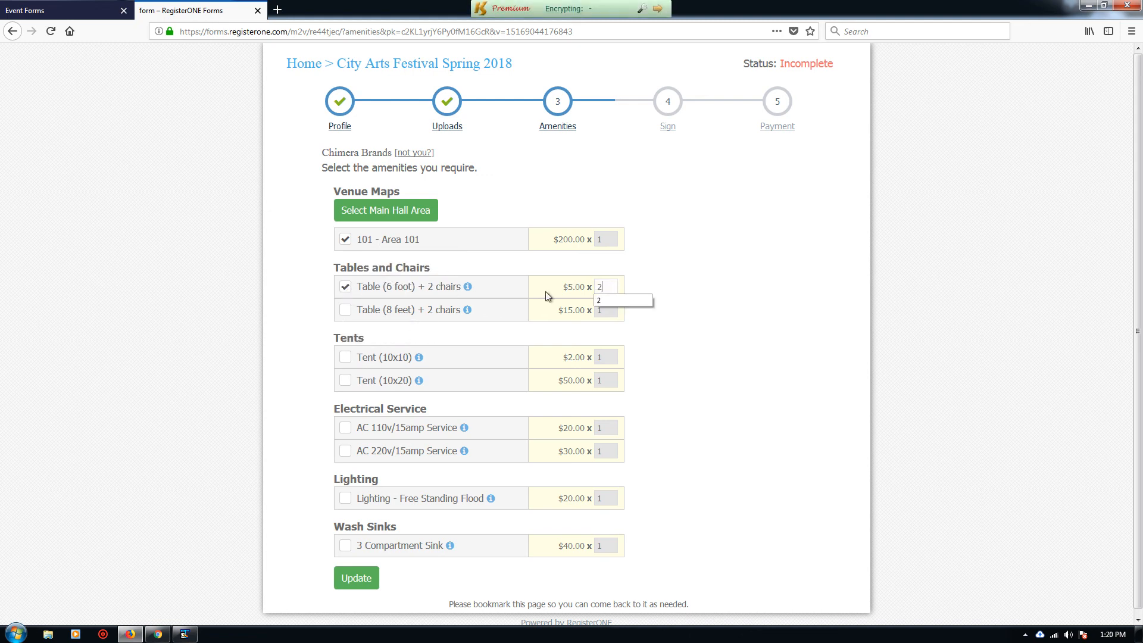
pyautogui.click(345, 357)
pyautogui.click(344, 428)
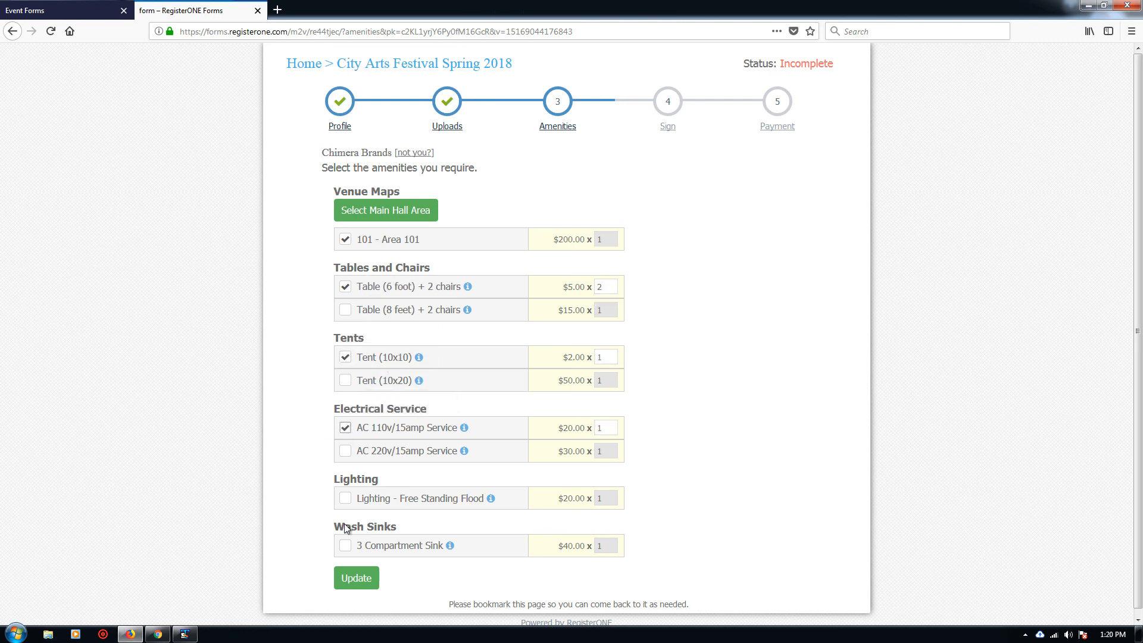
pyautogui.click(358, 580)
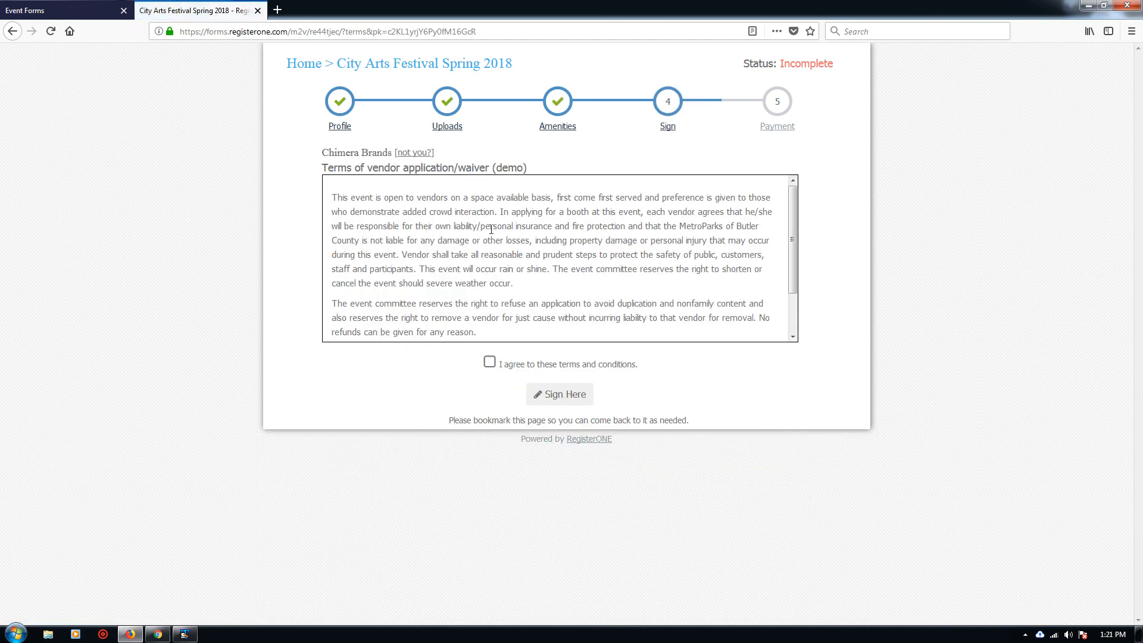
# Step: Read through the vendor waiver and tick 'I agree to these terms and conditions'
pyautogui.scroll(-2, 510, 223)
pyautogui.scroll(2, 512, 240)
pyautogui.click(490, 365)
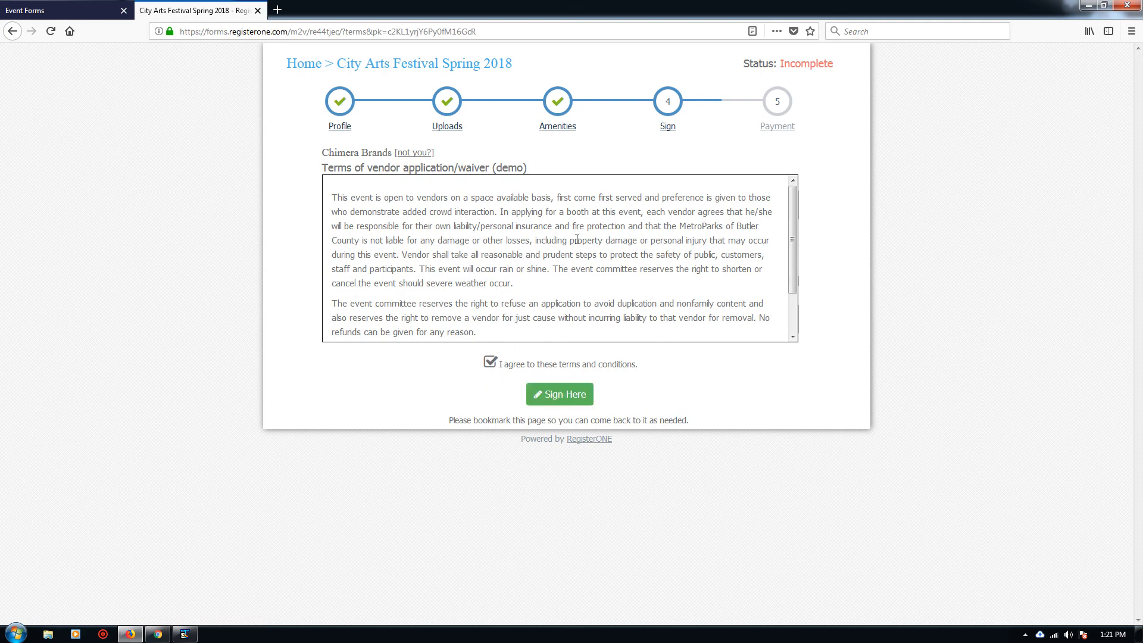
# Step: Draw a signature in the waiver's signature pad and save it
pyautogui.click(571, 395)
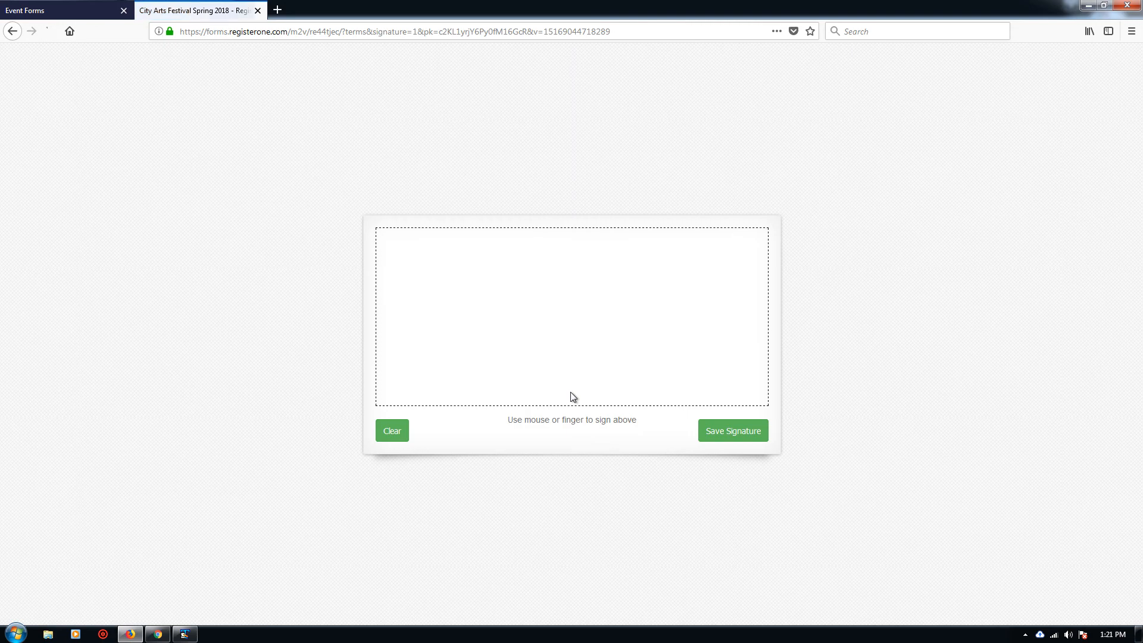
pyautogui.moveTo(439, 272); pyautogui.dragTo(454, 363)
pyautogui.moveTo(469, 296); pyautogui.dragTo(519, 277)
pyautogui.moveTo(559, 341); pyautogui.dragTo(672, 344)
pyautogui.click(734, 431)
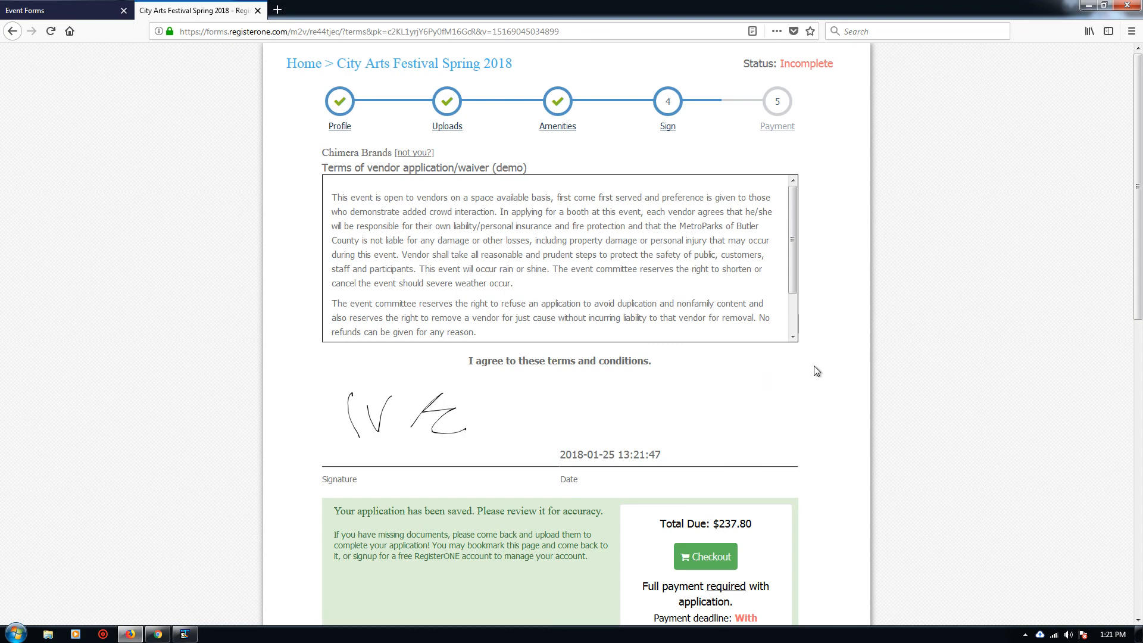
# Step: Review the saved application showing $237.80 due and two missing documents
pyautogui.scroll(-2, 816, 370)
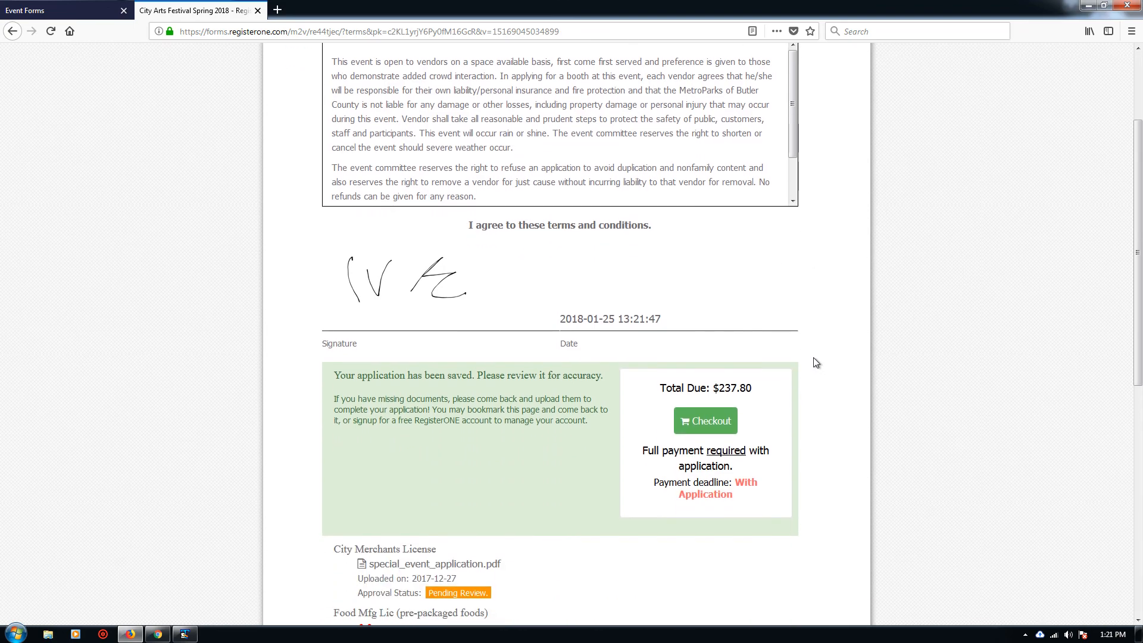
pyautogui.scroll(-2, 821, 356)
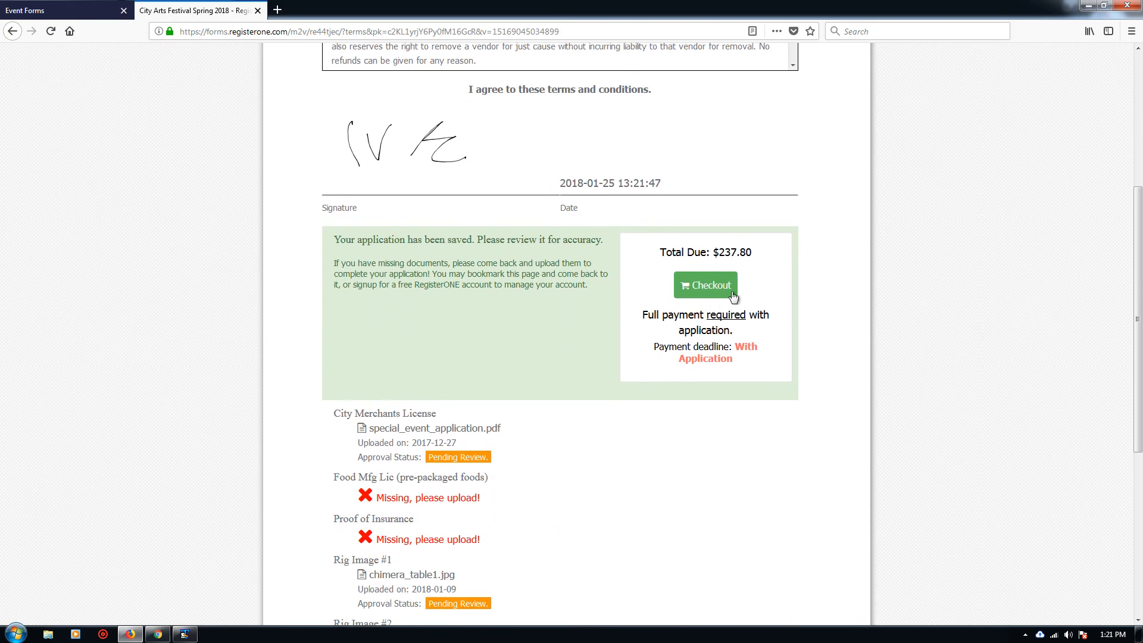
pyautogui.scroll(-3, 798, 303)
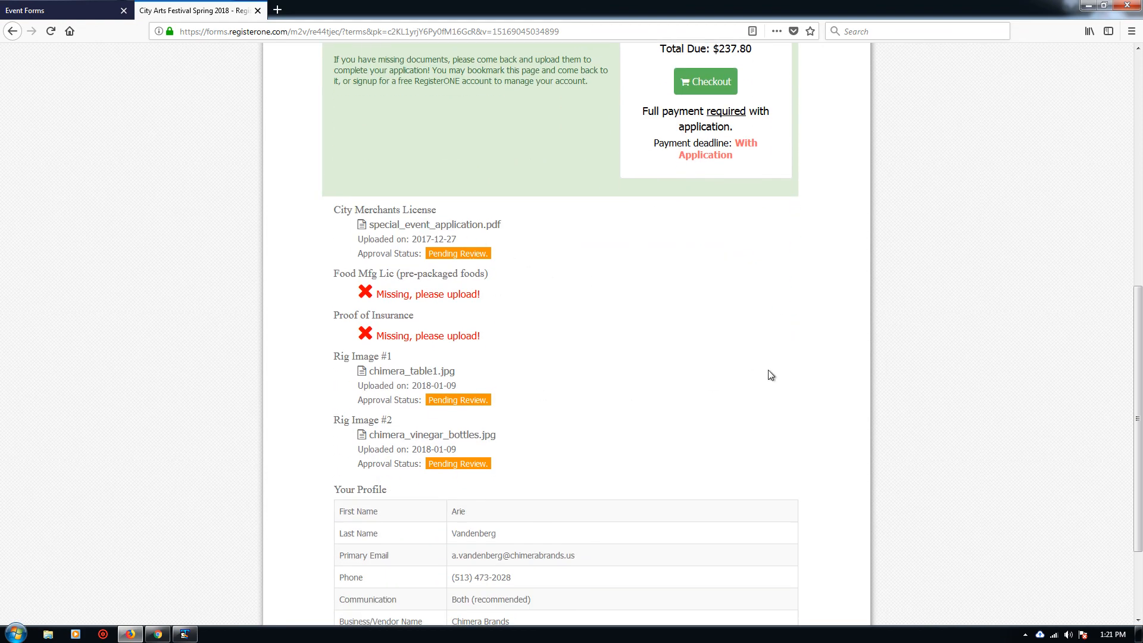
pyautogui.scroll(-2, 771, 375)
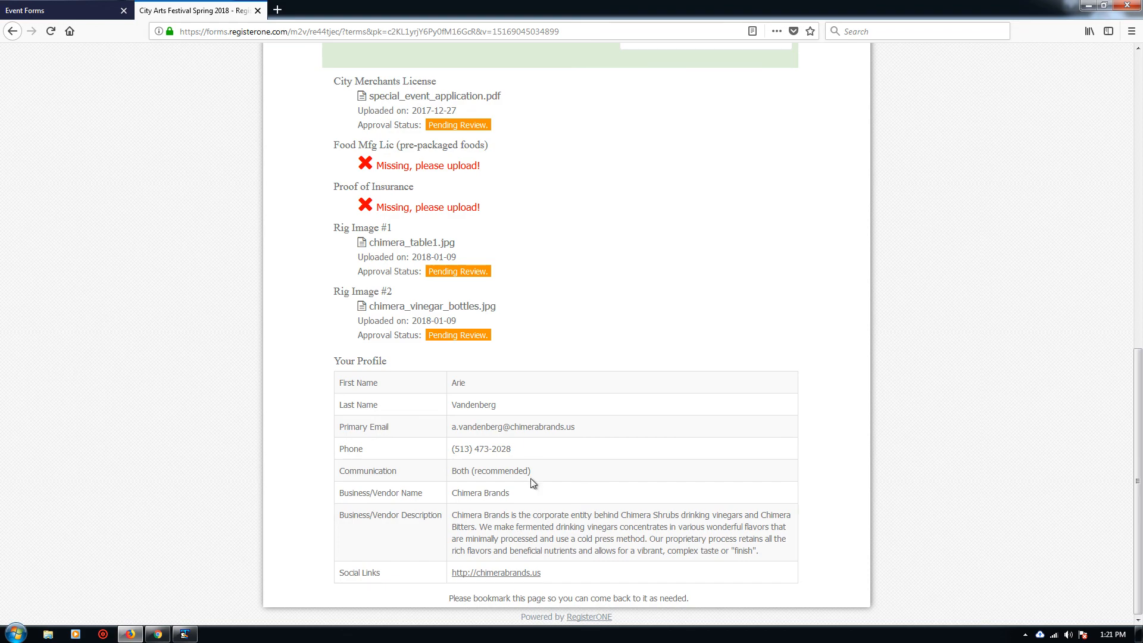
pyautogui.scroll(6, 774, 446)
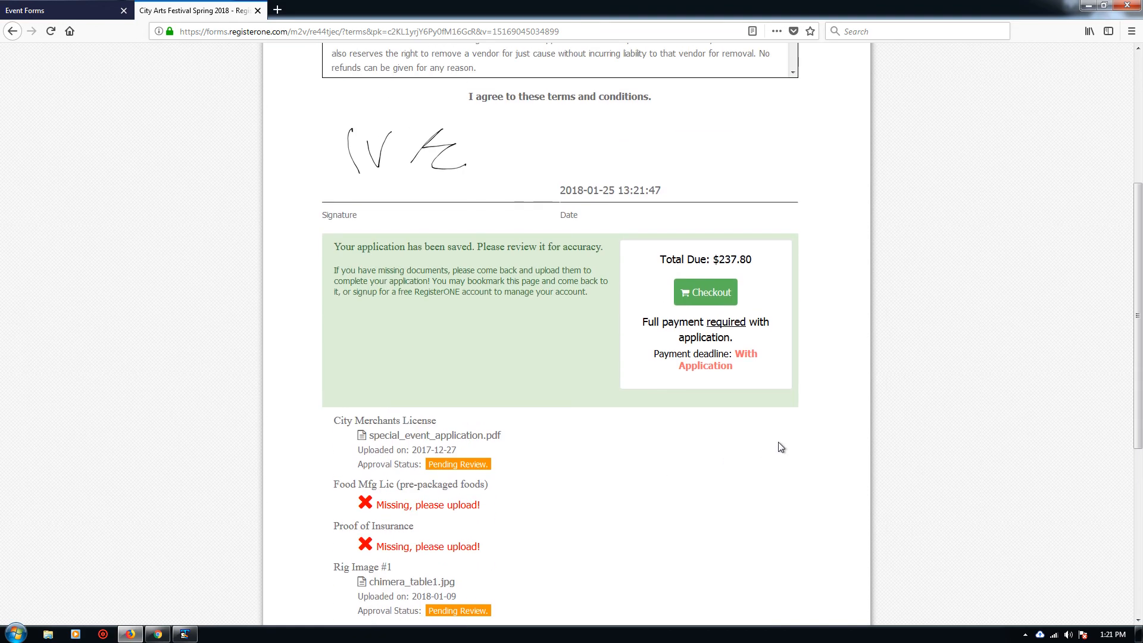
# Step: Check out, review the $237.80 fee table, and choose to pay with PayPal
pyautogui.click(715, 365)
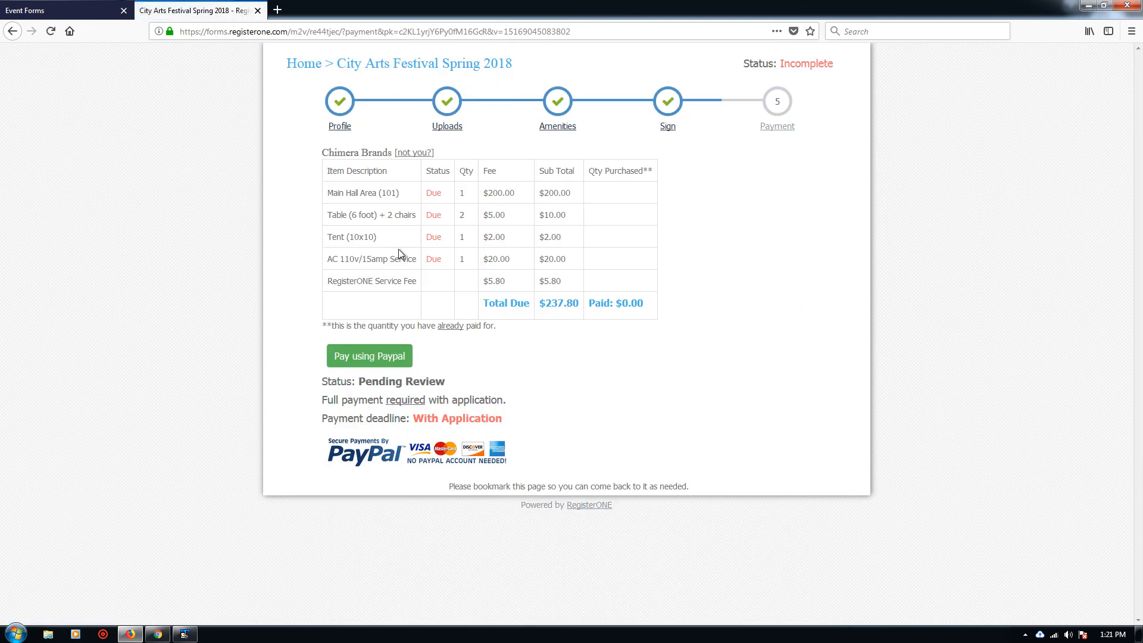
pyautogui.moveTo(329, 194); pyautogui.dragTo(568, 259)
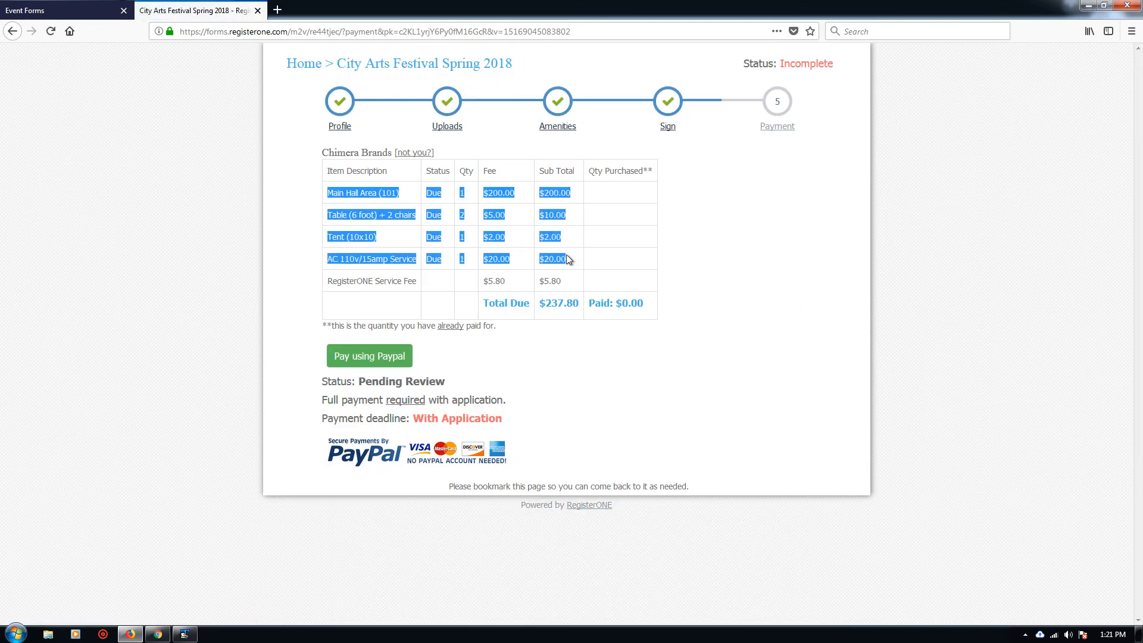
pyautogui.click(597, 261)
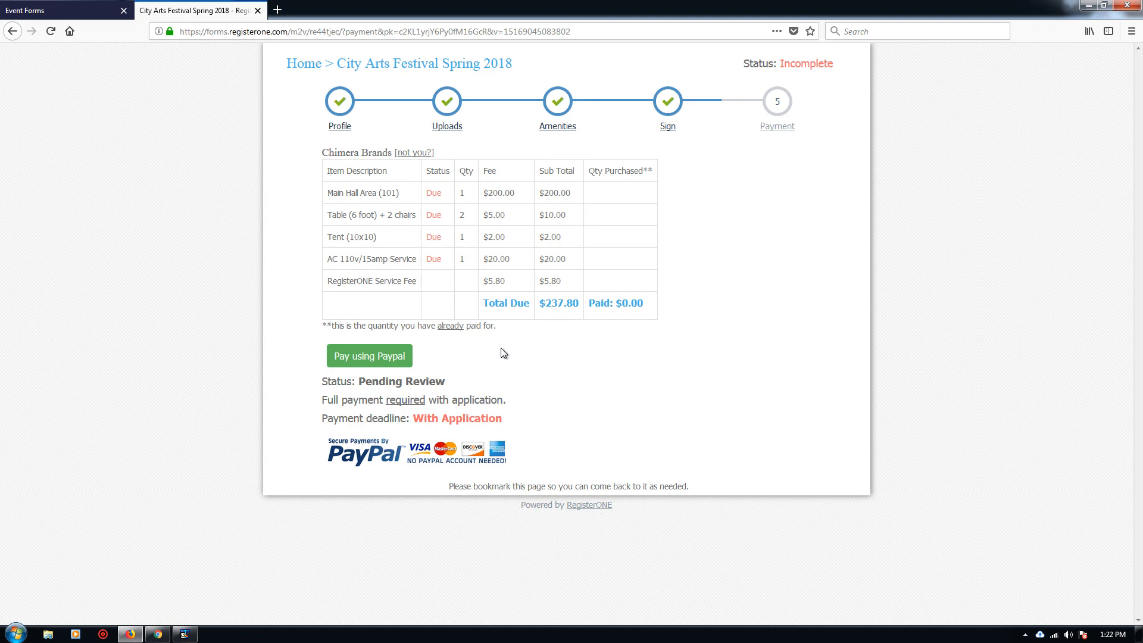
pyautogui.click(399, 360)
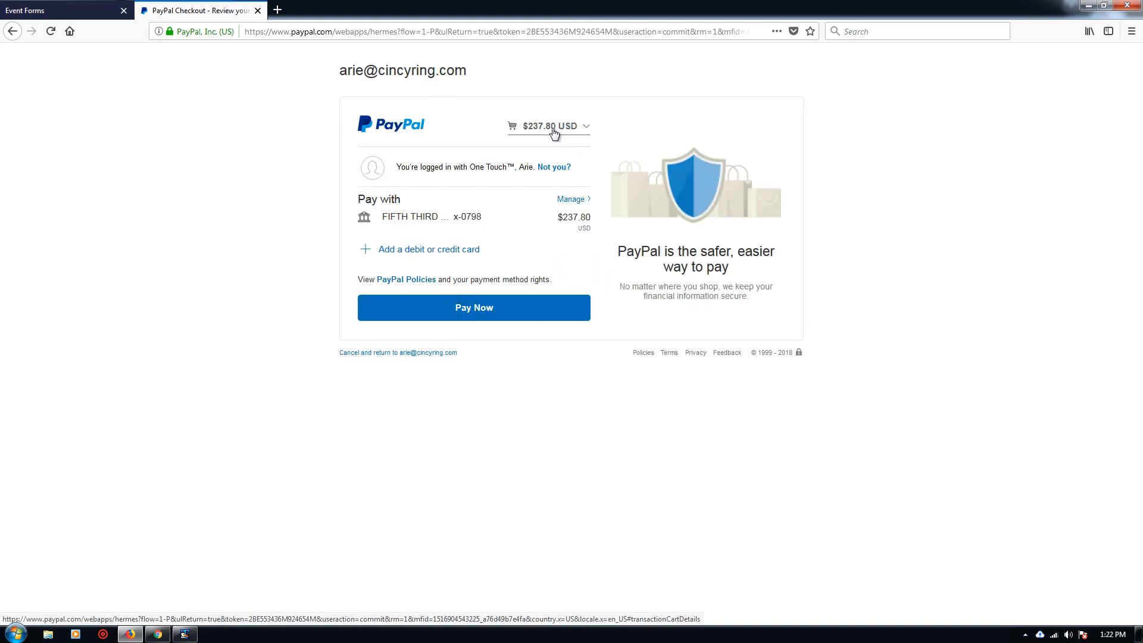
# Step: Review the itemised PayPal cart, including the 6-foot table details, then submit the $237.80 payment
pyautogui.click(554, 128)
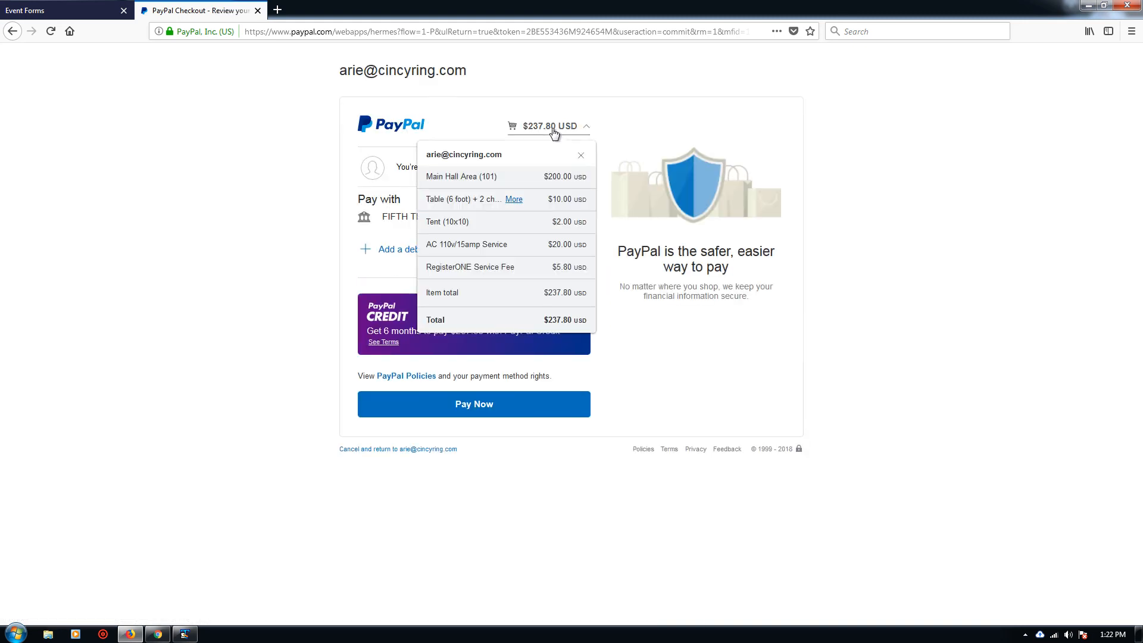
pyautogui.click(514, 199)
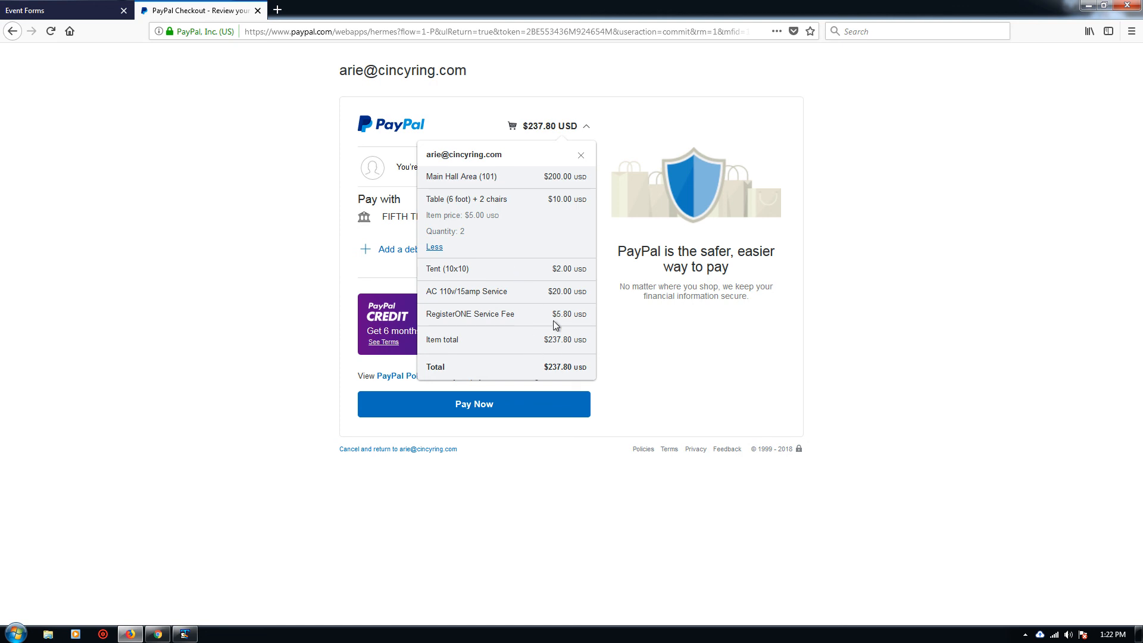
pyautogui.click(580, 156)
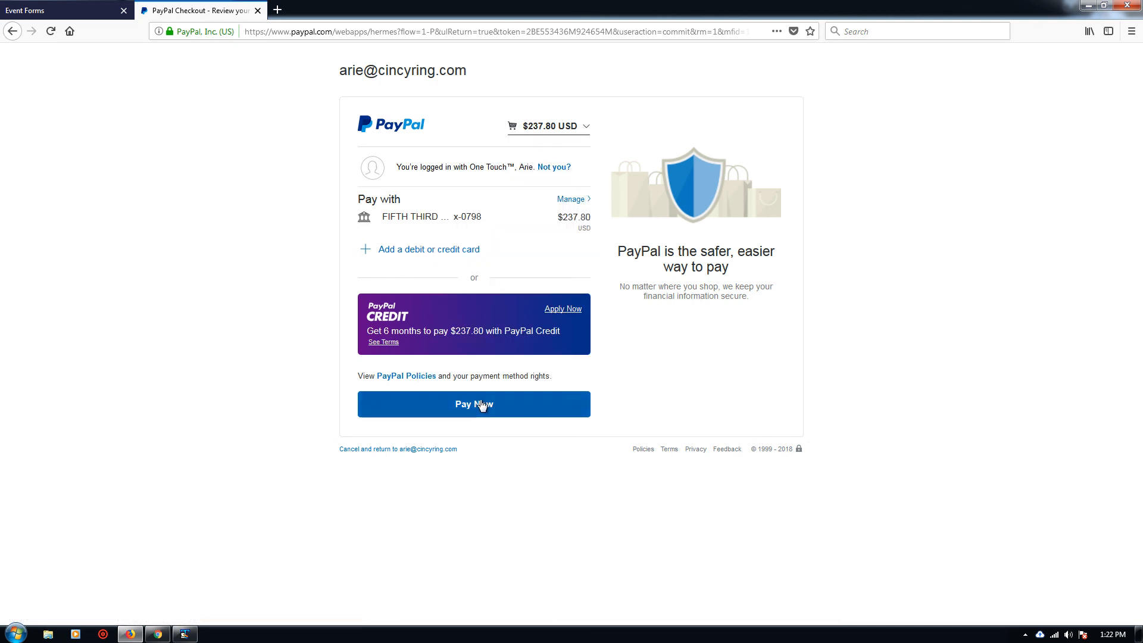
pyautogui.click(400, 450)
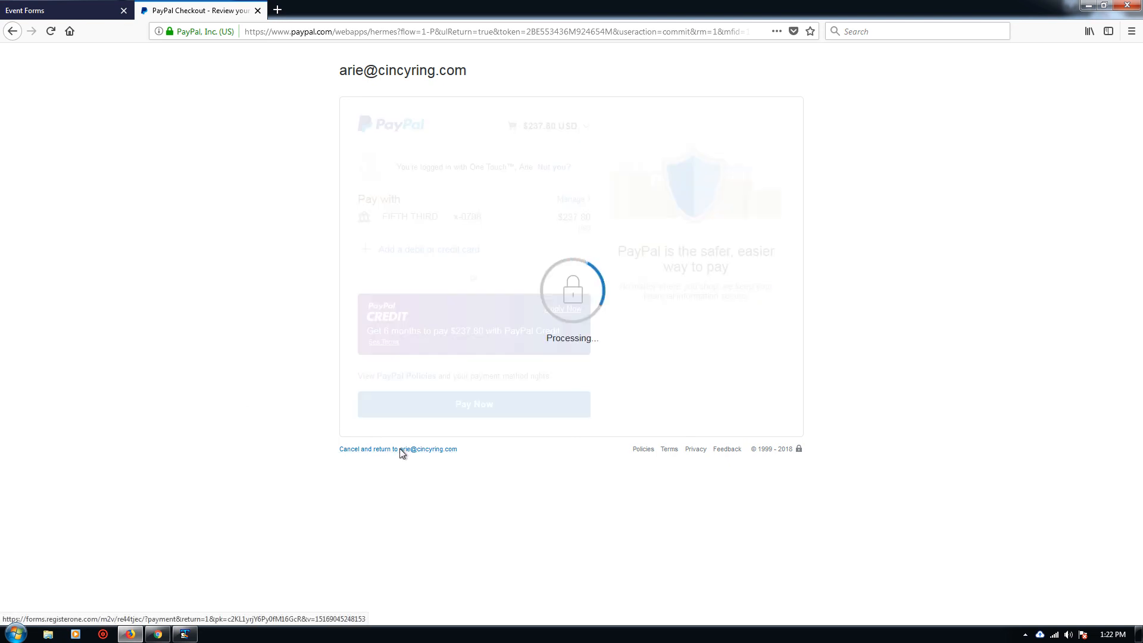